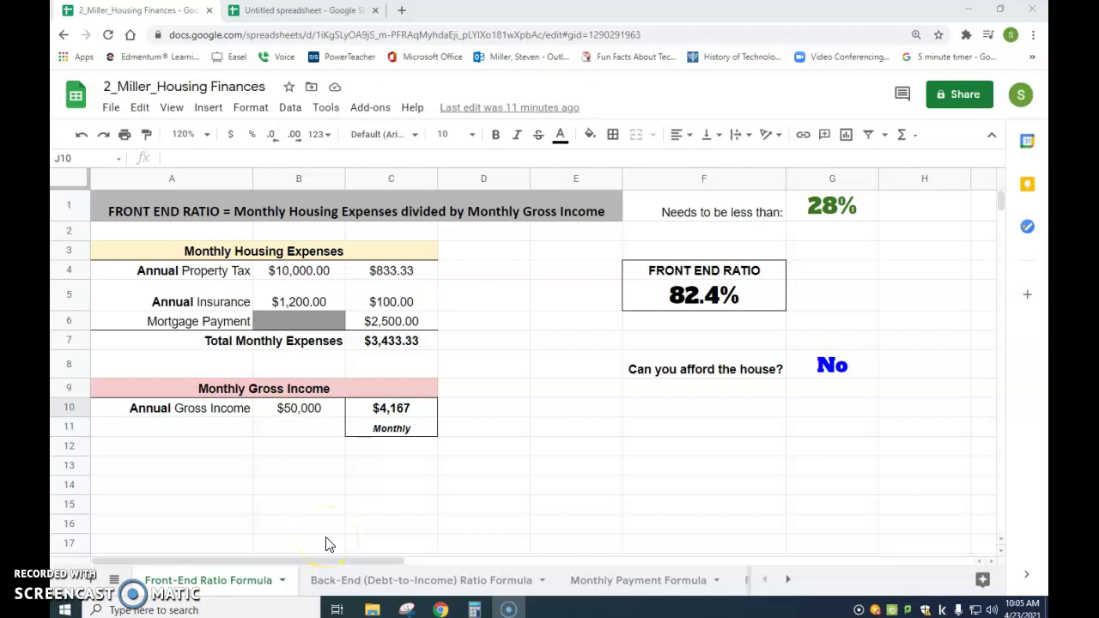
Look over the example workbook's title, leaving it unchanged.
click(423, 587)
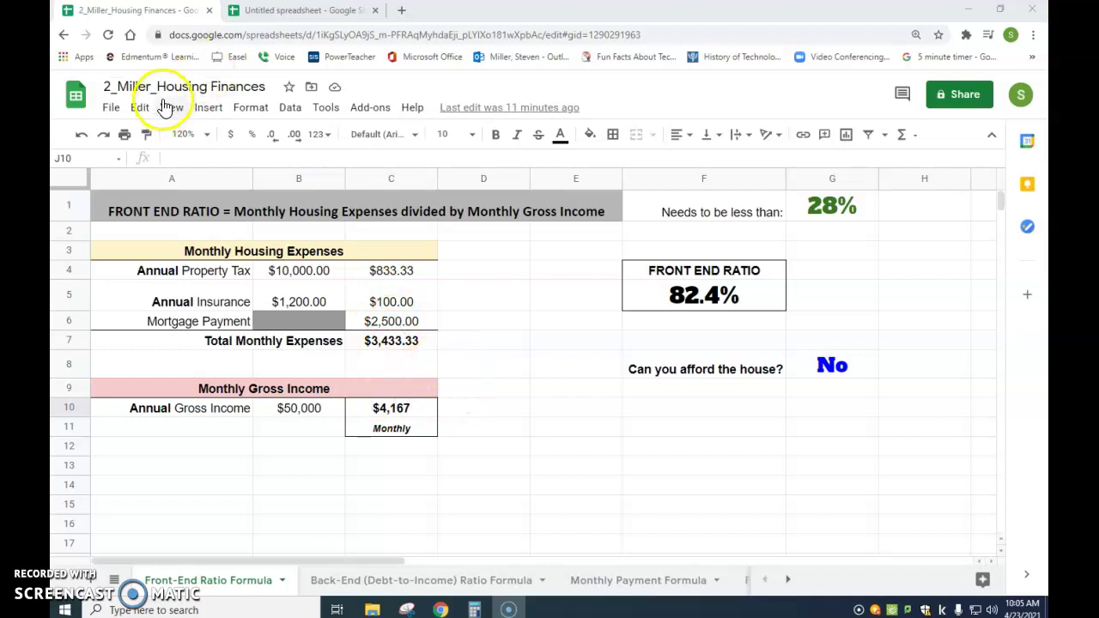
click(109, 86)
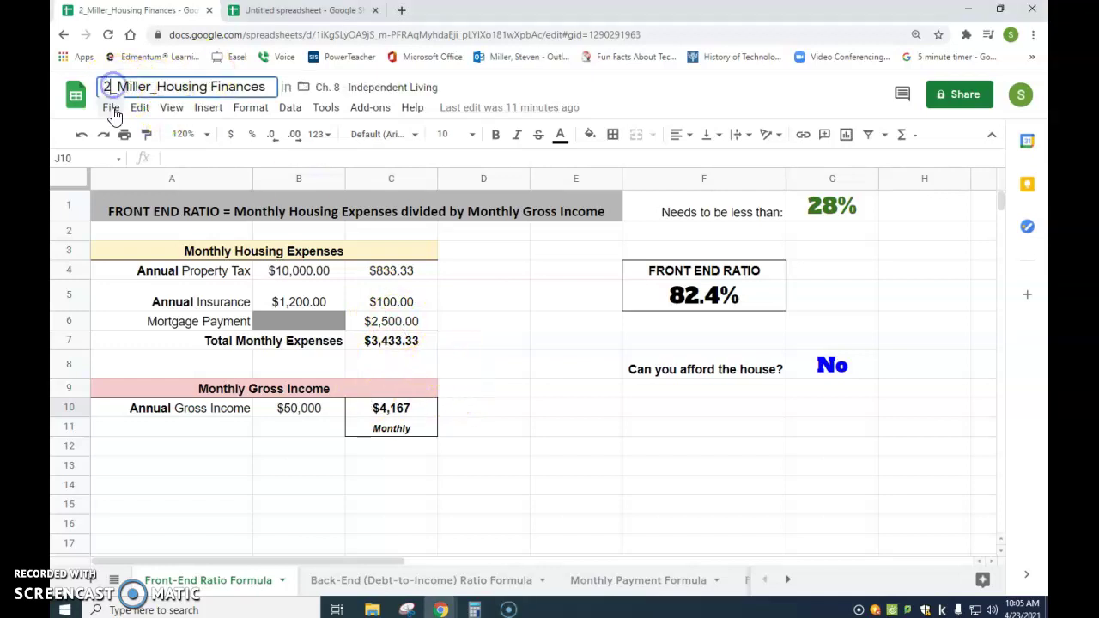
double_click(133, 88)
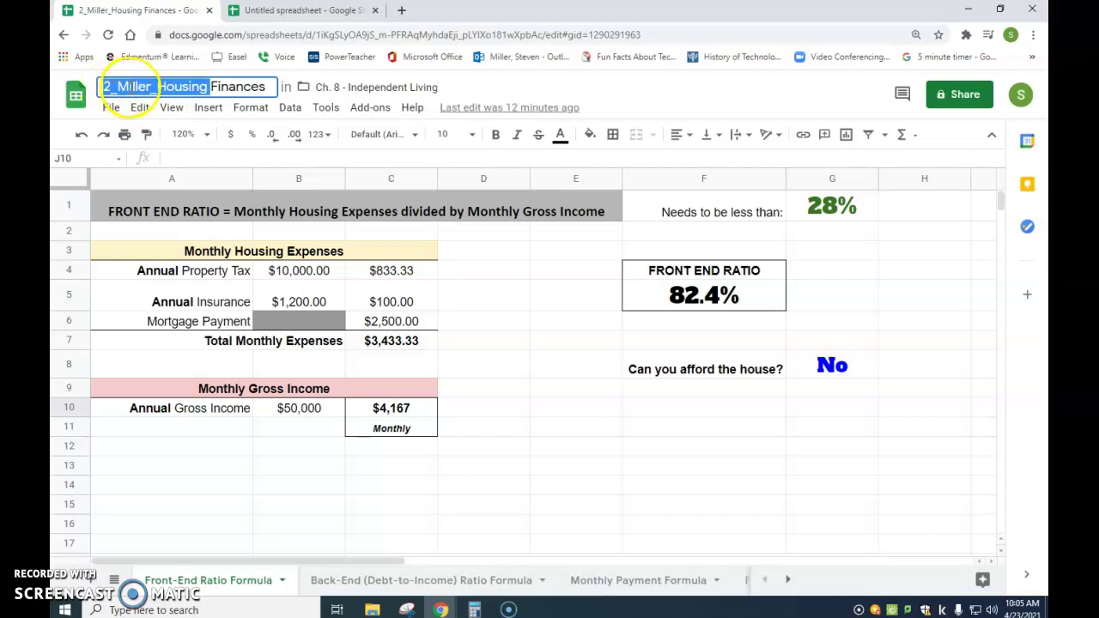
click(132, 83)
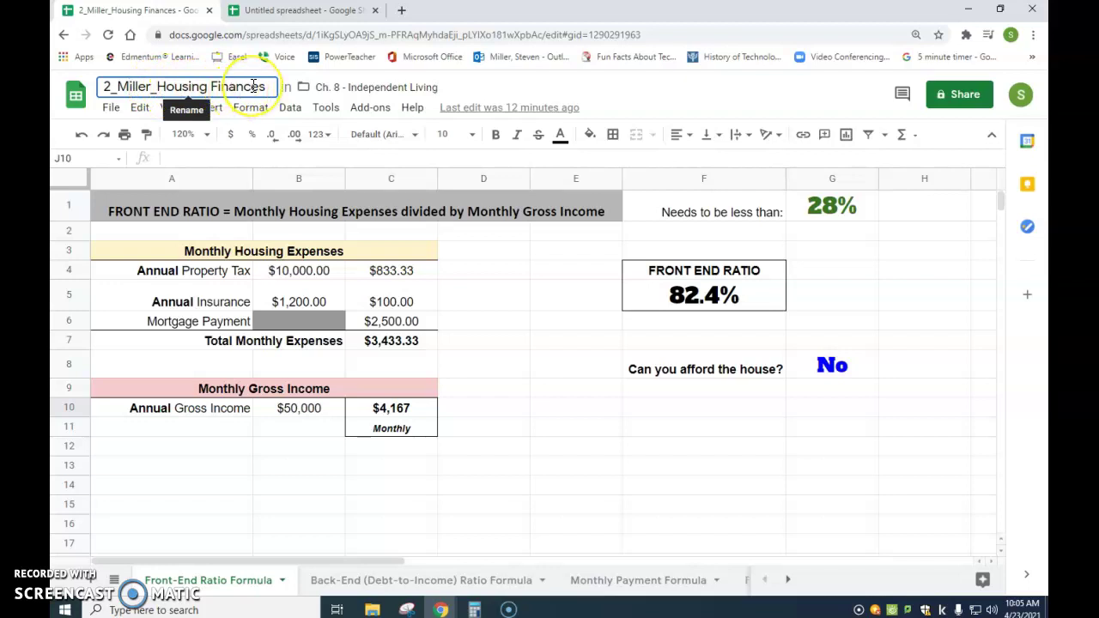
click(107, 87)
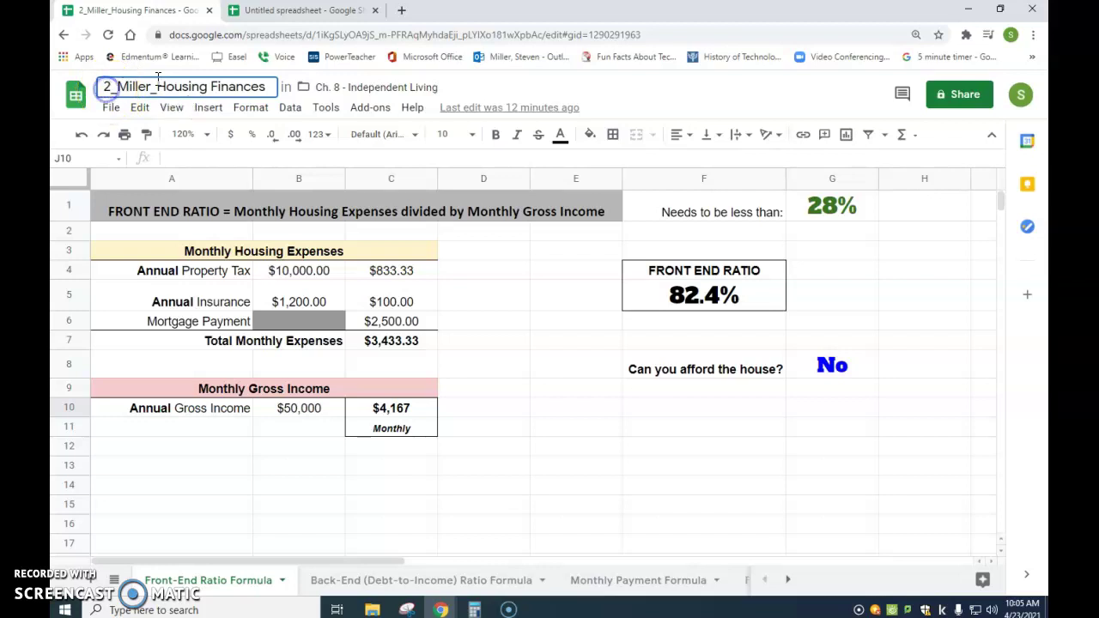
click(484, 321)
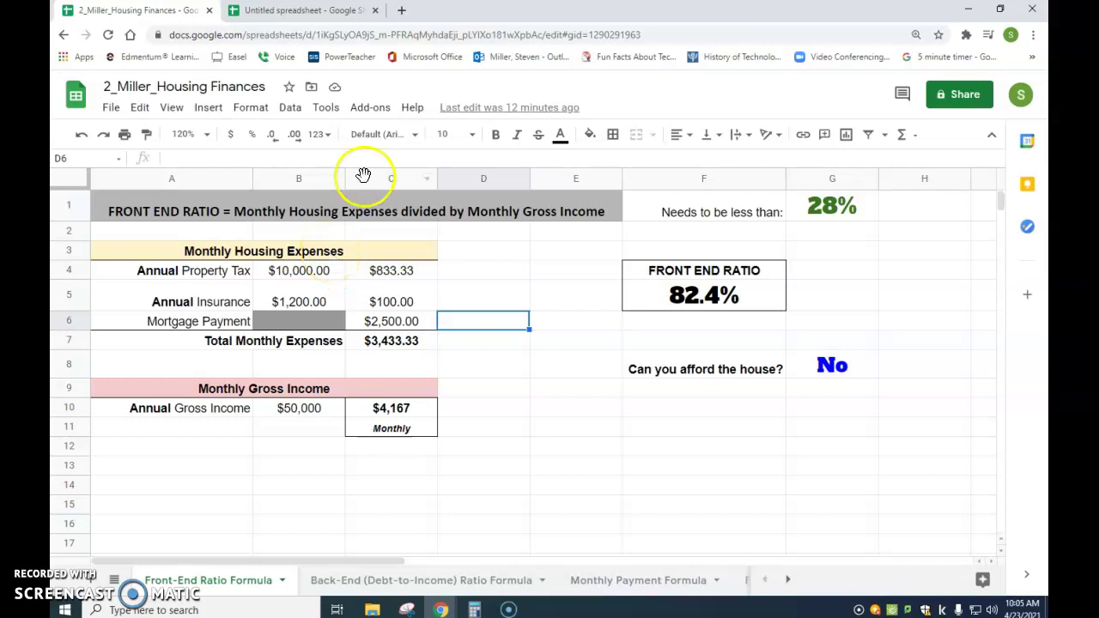
Close the example workbook and title the new spreadsheet '5_<surname>_Housing Finances'.
click(209, 10)
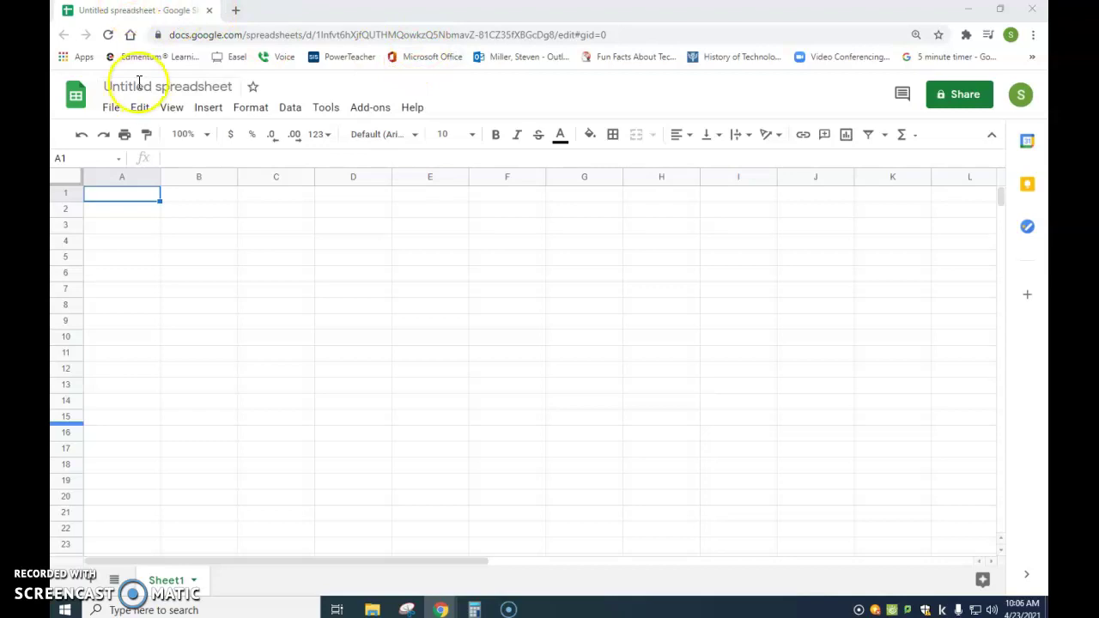
click(142, 84)
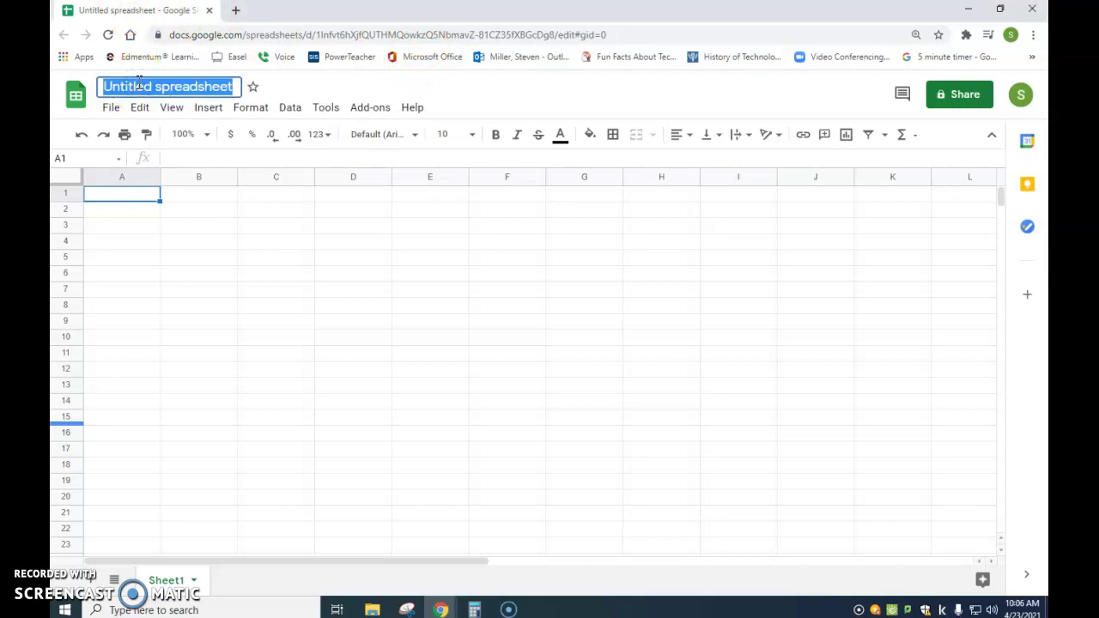
text(2_)
key(BackSpace)
key(BackSpace)
text(5_Miller)
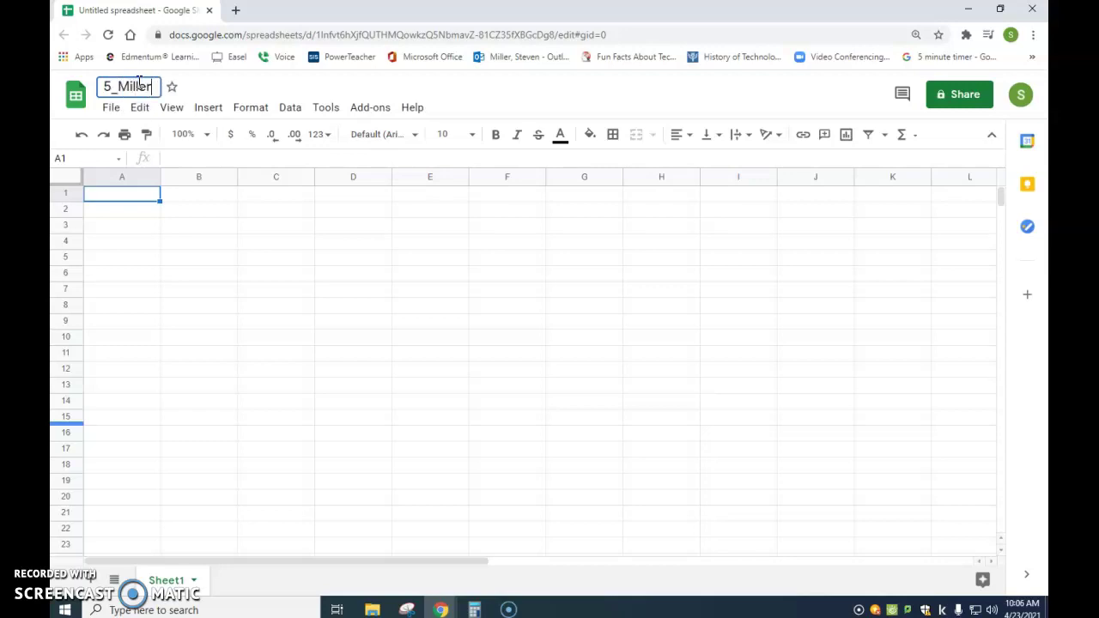
text(_Housing Finances)
key(Return)
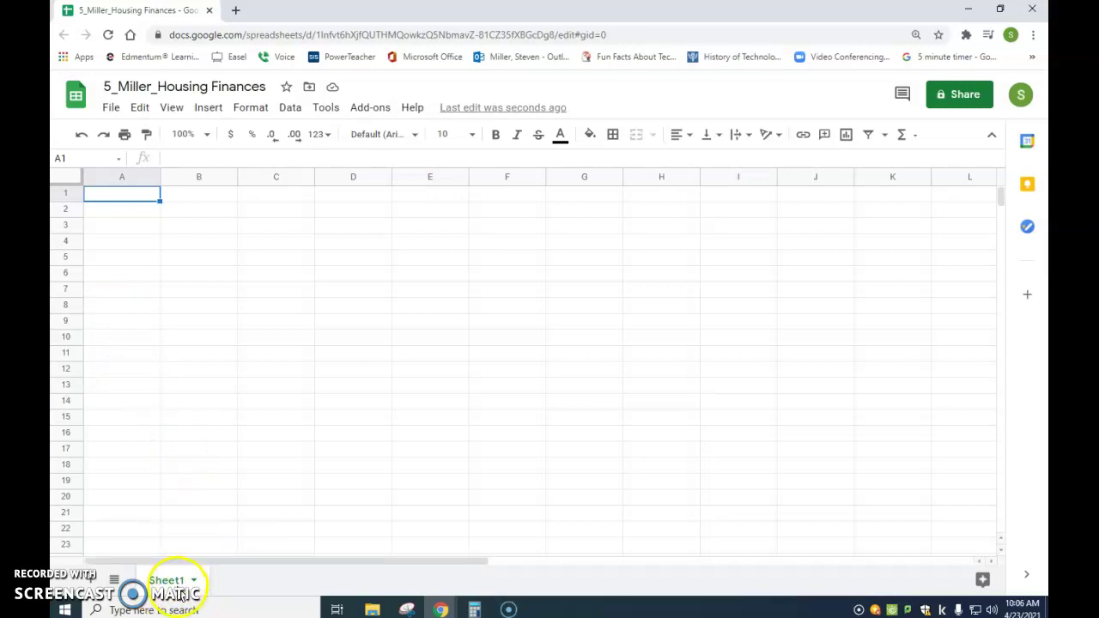
Rename the Sheet1 tab to 'Front-End Ratio Formula'.
double_click(176, 586)
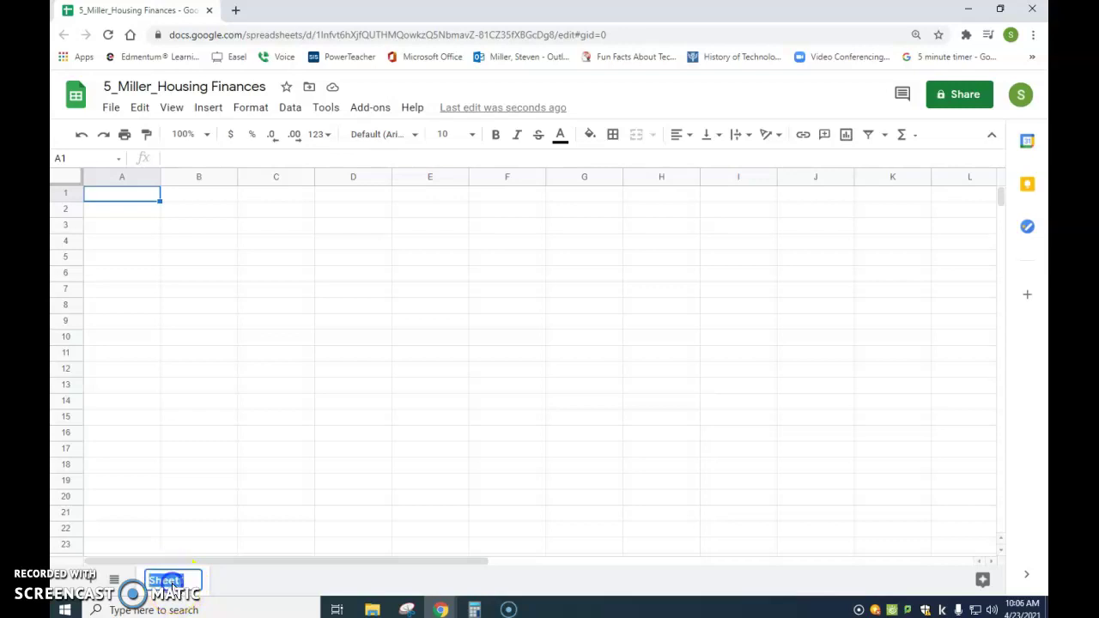
text(Front-End Ration)
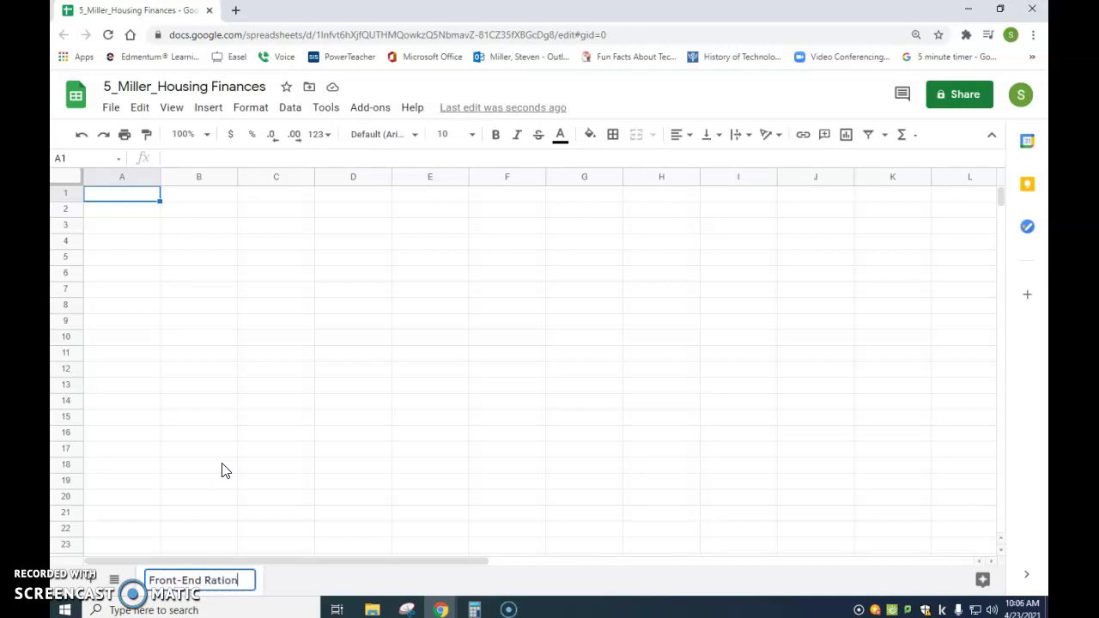
key(BackSpace)
text( Formula)
key(Return)
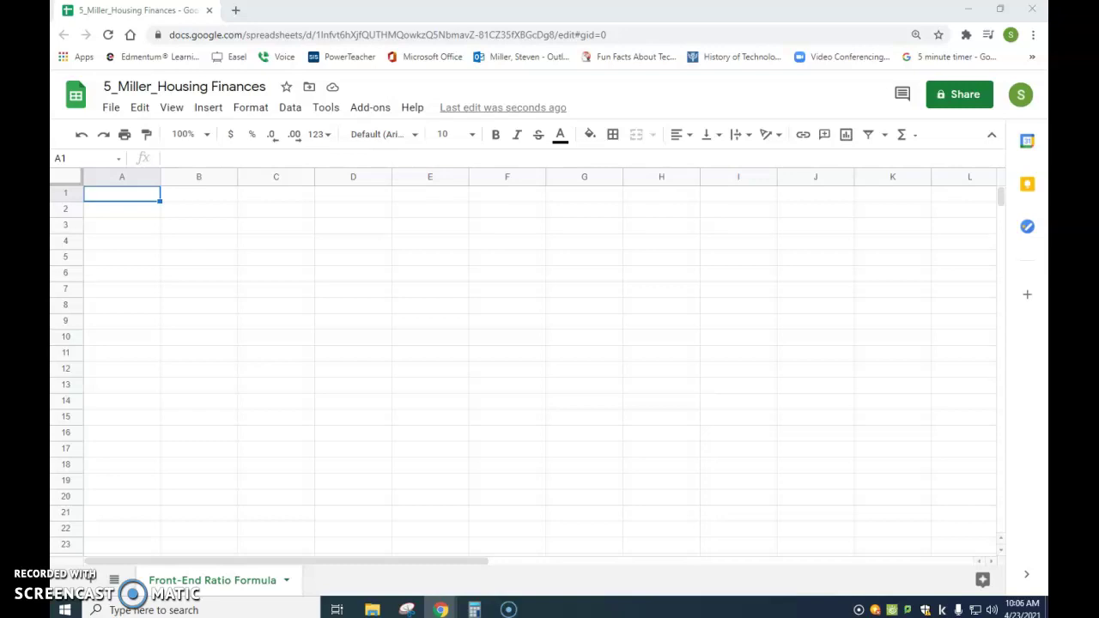
Paste the FRONT END RATIO definition into cell A1.
click(147, 192)
text(FRONT END RATIO = Monthly Housing Expenses divided by Monthly Gross Income)
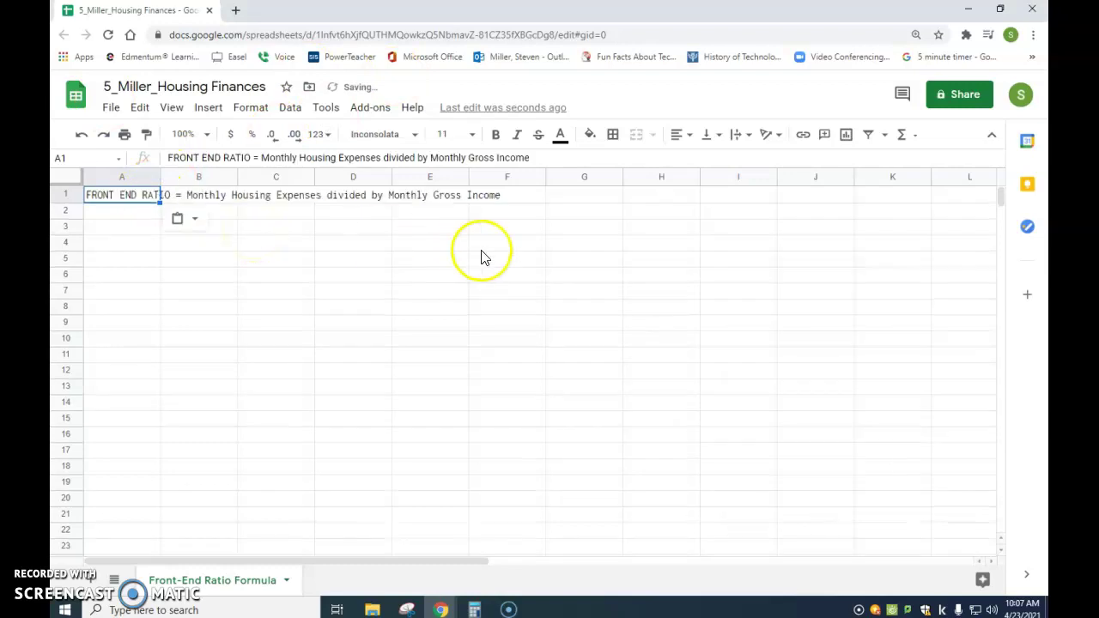
click(461, 277)
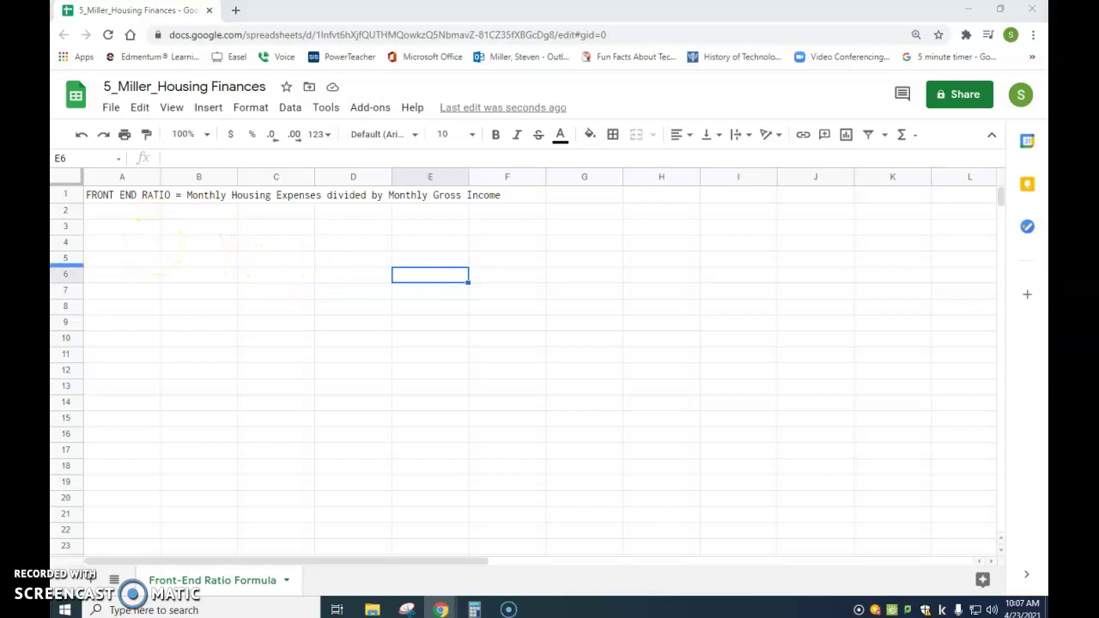
Paste the bold 'Monthly Housing Expenses' heading into cell A3.
click(133, 229)
text(FRONT END RATIO = Monthly Housing Expenses divided by Monthly Gross Income)
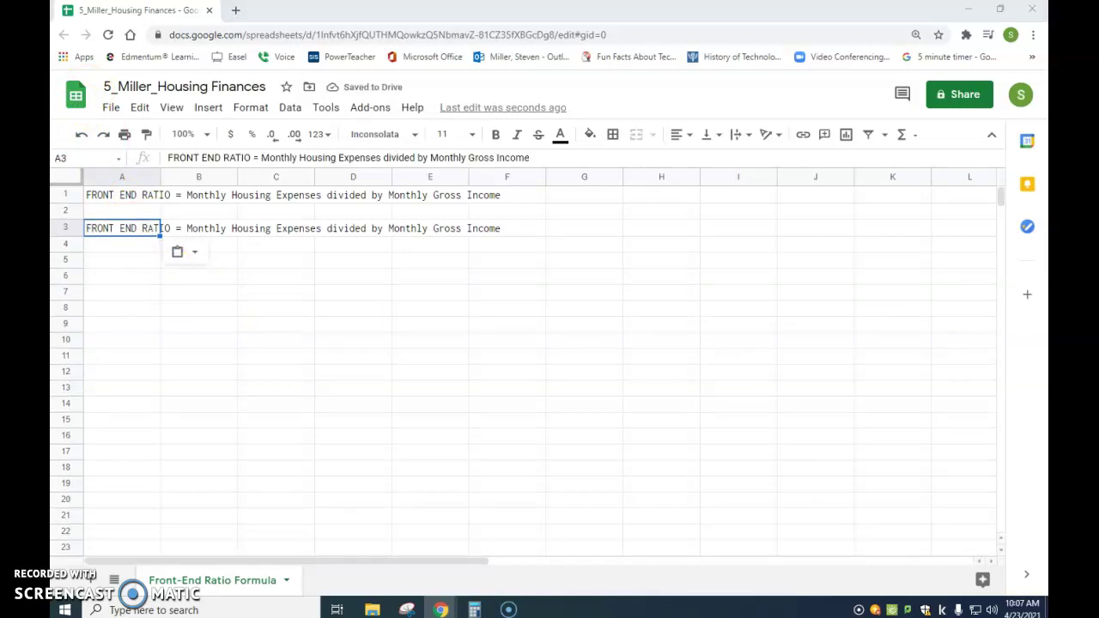
click(115, 228)
text(Monthly Housing Expenses)
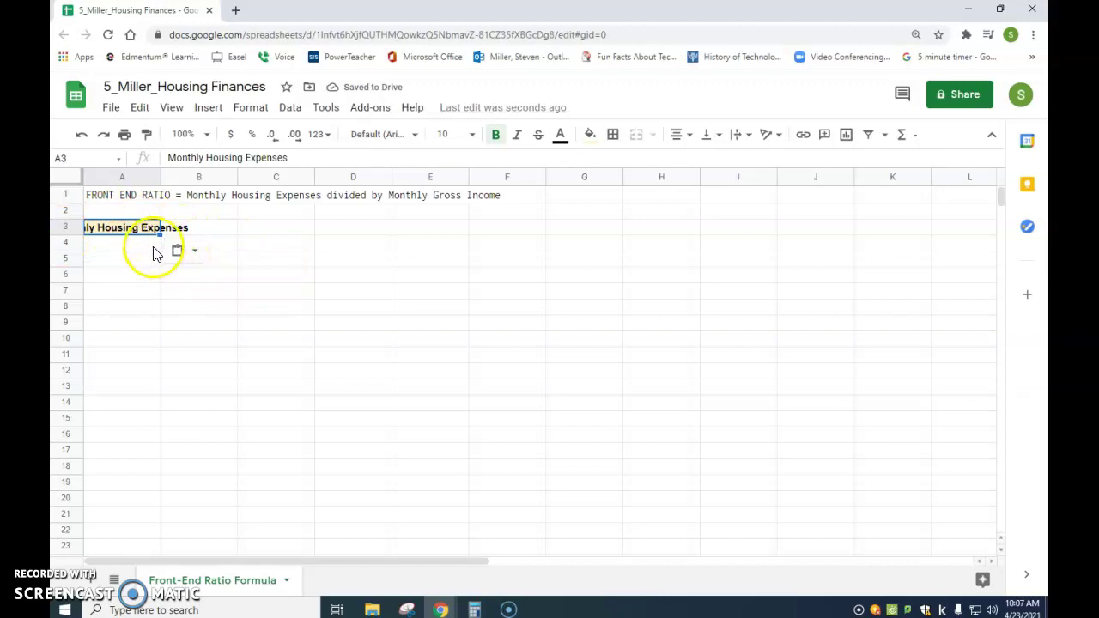
Merge A3:E3 so the Monthly Housing Expenses heading is one centred, yellow-filled cell.
drag(145, 230, 401, 230)
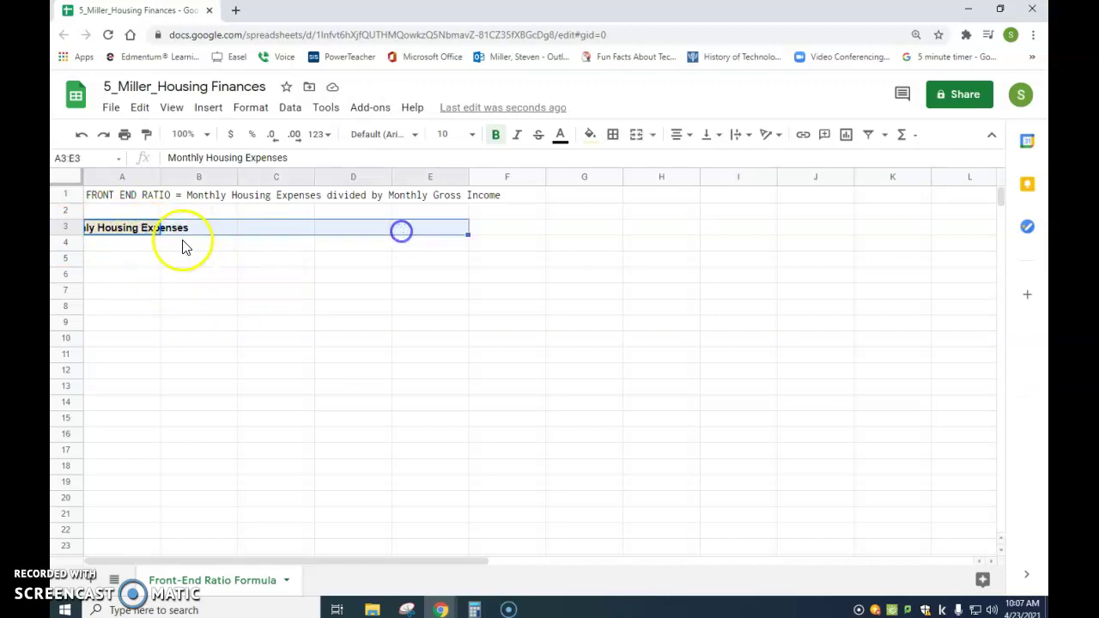
click(636, 137)
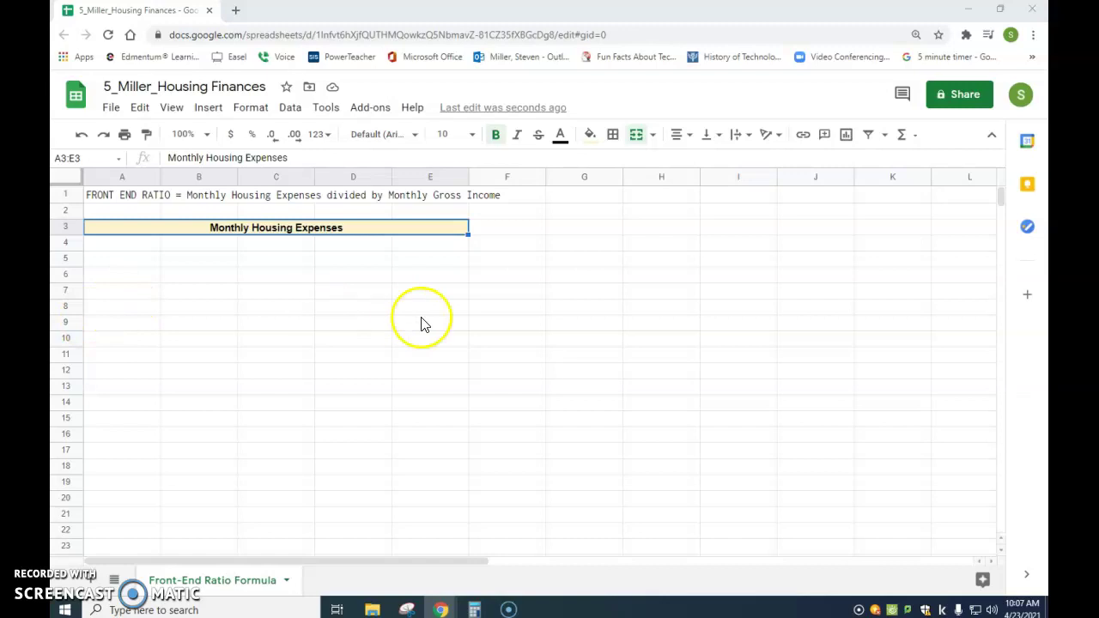
click(115, 245)
Paste the Annual Property Tax, Annual Insurance and Mortgage Payment labels into A4:A6 and widen column A.
text(Annual Property Tax Annual Insurance Mortgage Payment)
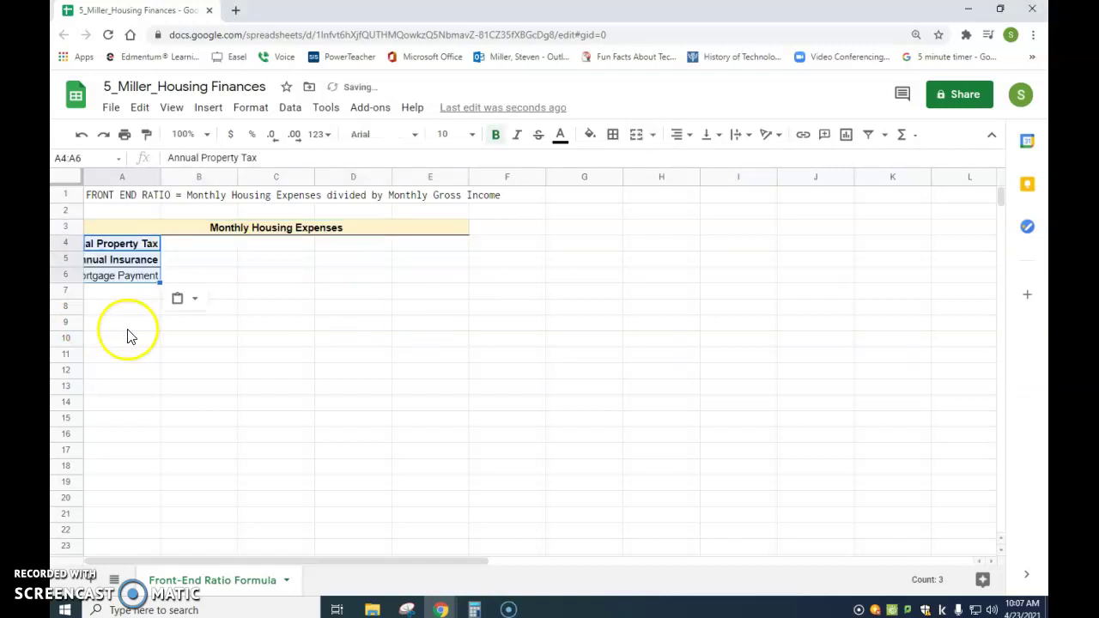
drag(161, 177, 215, 180)
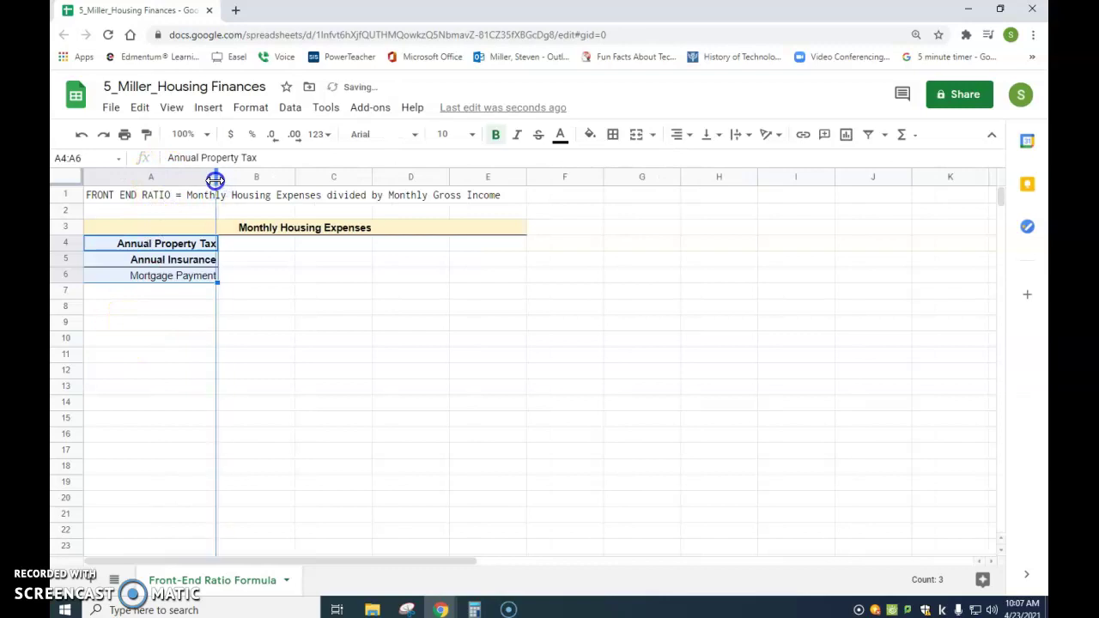
click(184, 248)
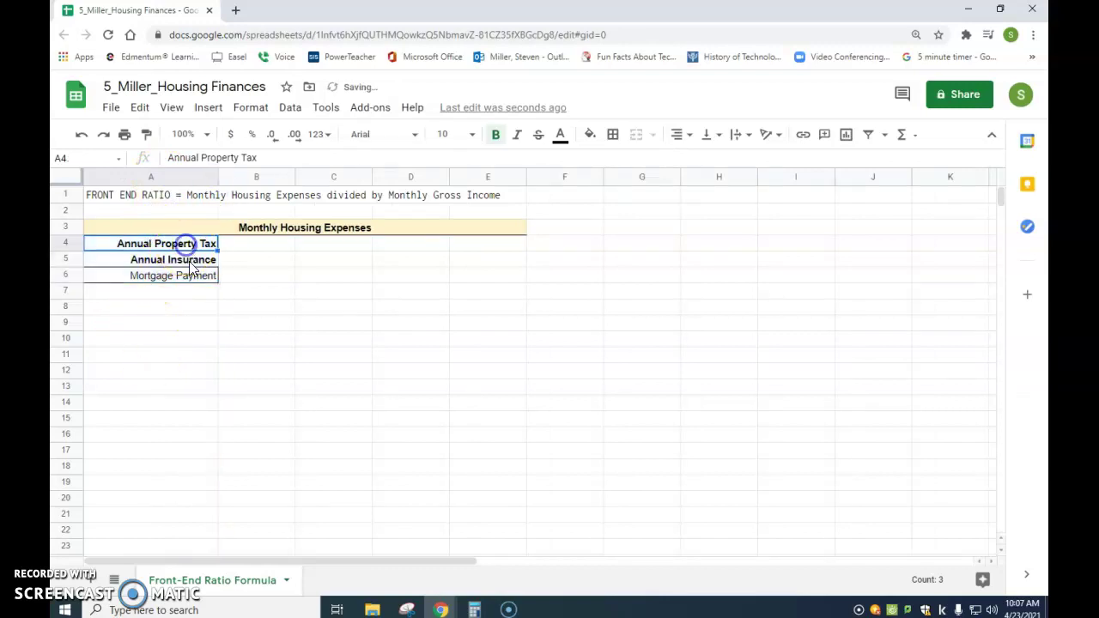
click(189, 260)
click(192, 278)
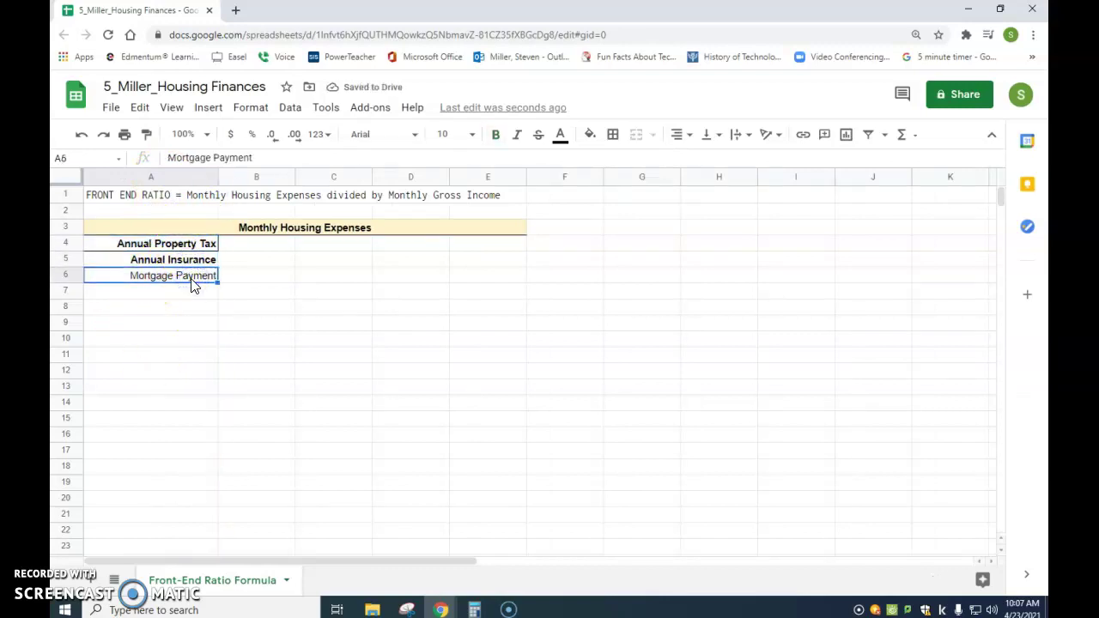
Unbold 'Property Tax' and 'Insurance' so only 'Annual' stays bold in those labels.
click(187, 245)
drag(203, 158, 258, 159)
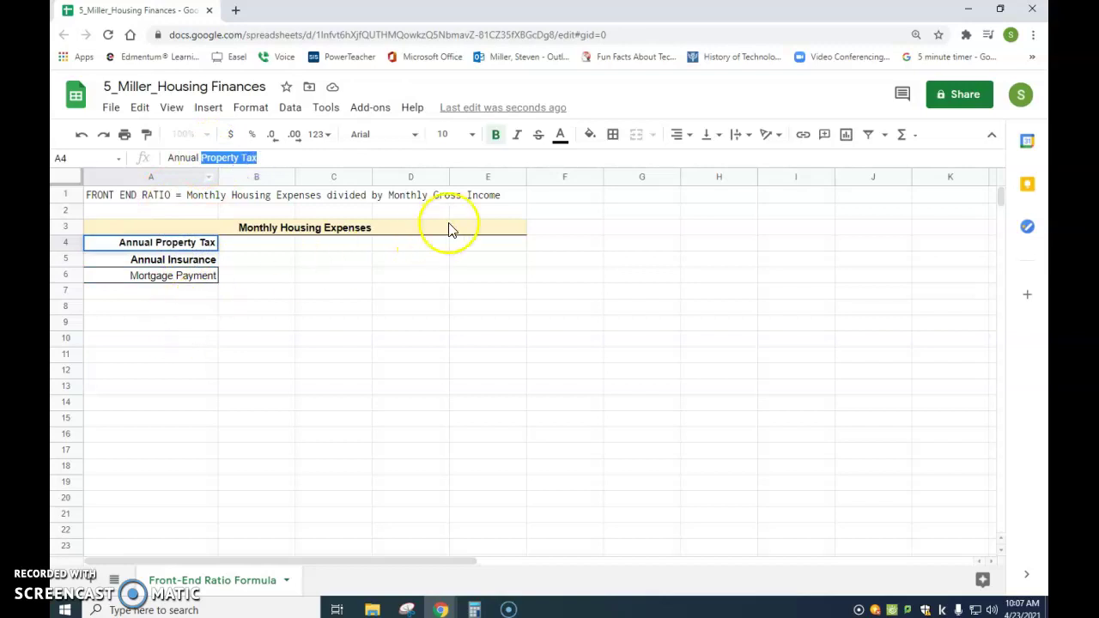
click(496, 135)
click(334, 314)
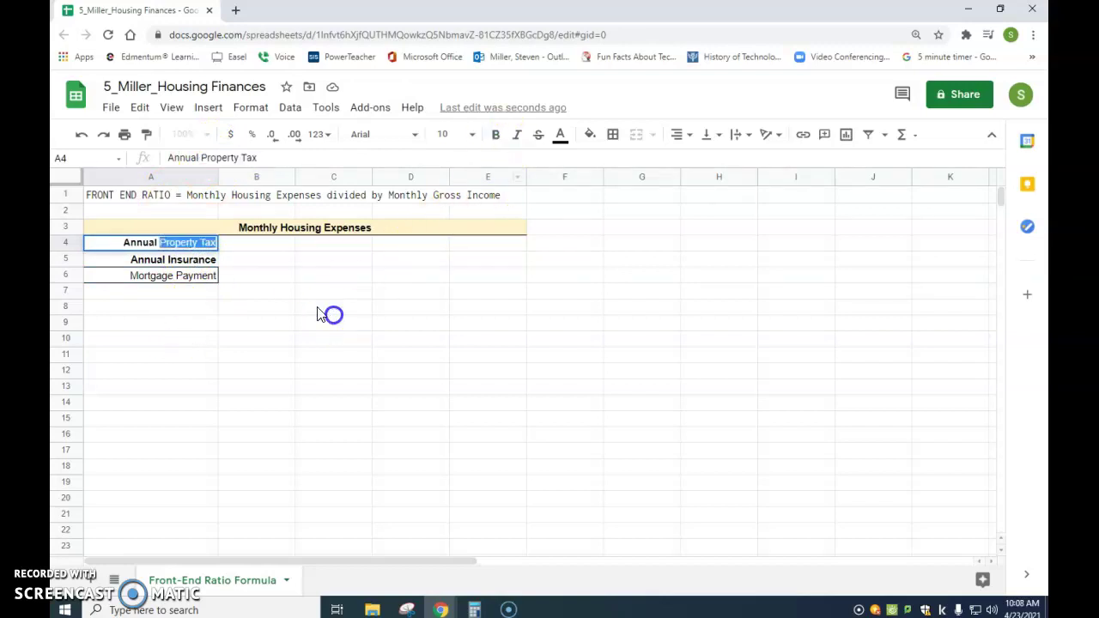
click(165, 259)
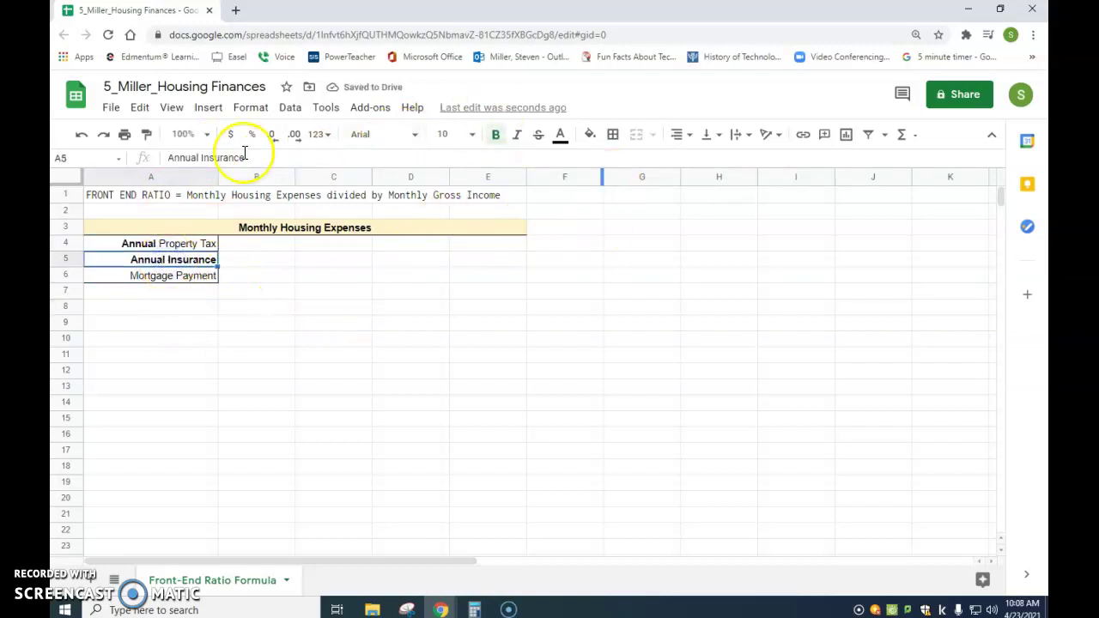
drag(202, 158, 245, 158)
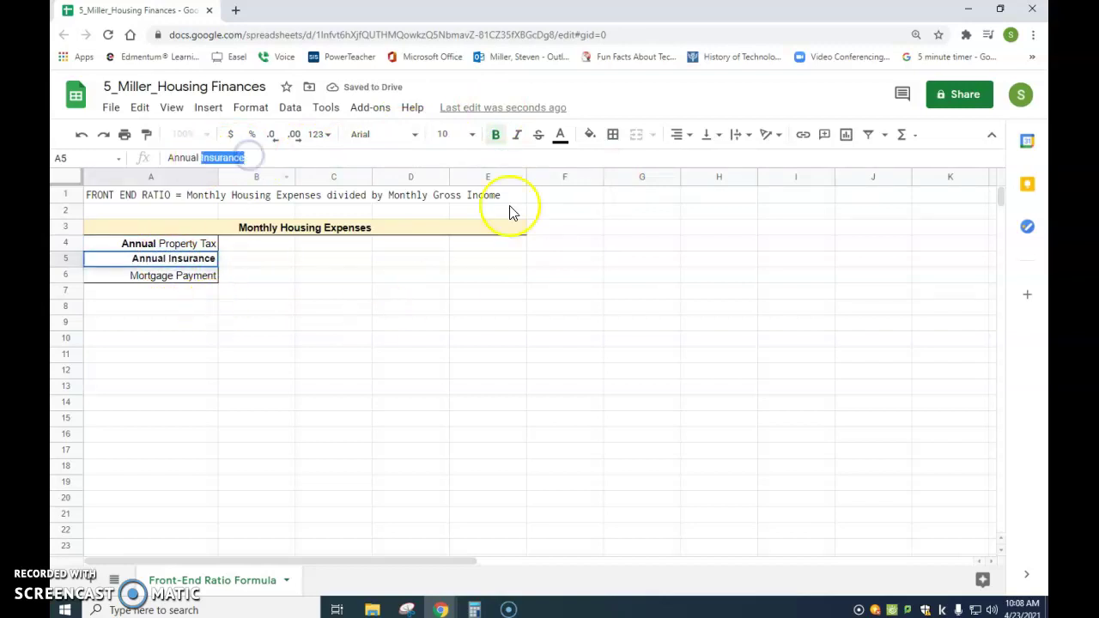
click(497, 135)
click(333, 307)
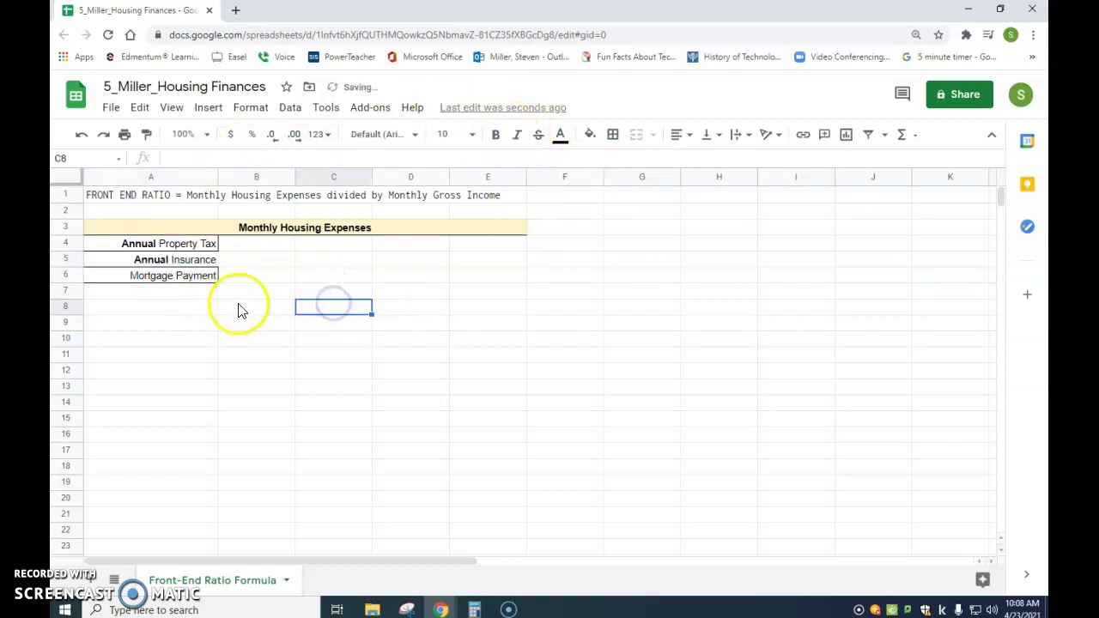
click(192, 277)
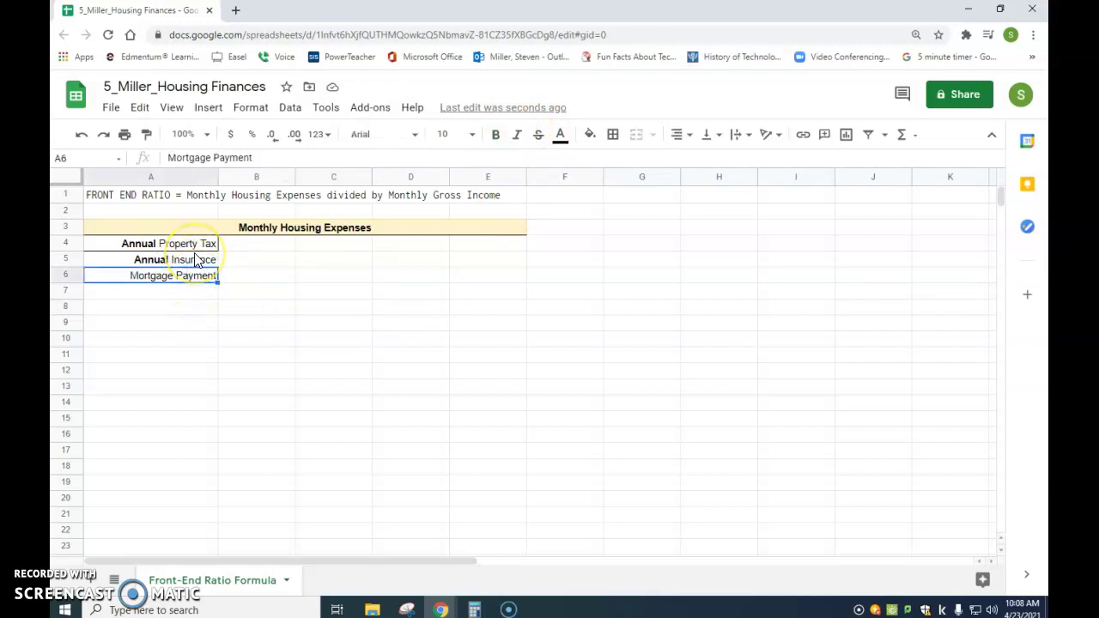
click(362, 295)
Clear all borders from the expense block A3:E6.
drag(154, 244, 177, 274)
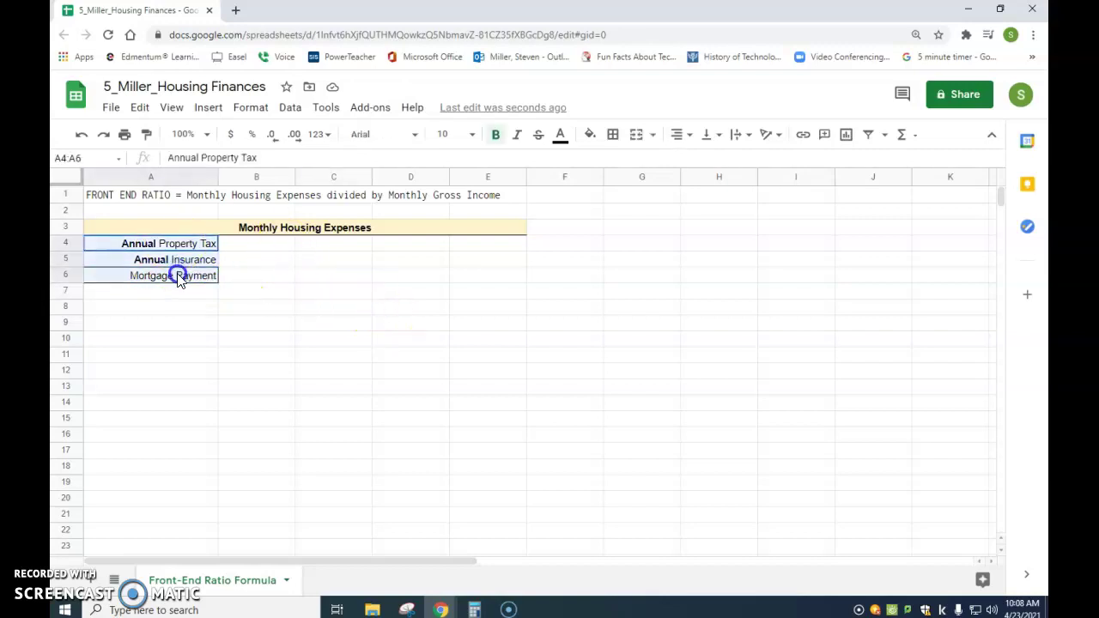
drag(220, 230, 209, 275)
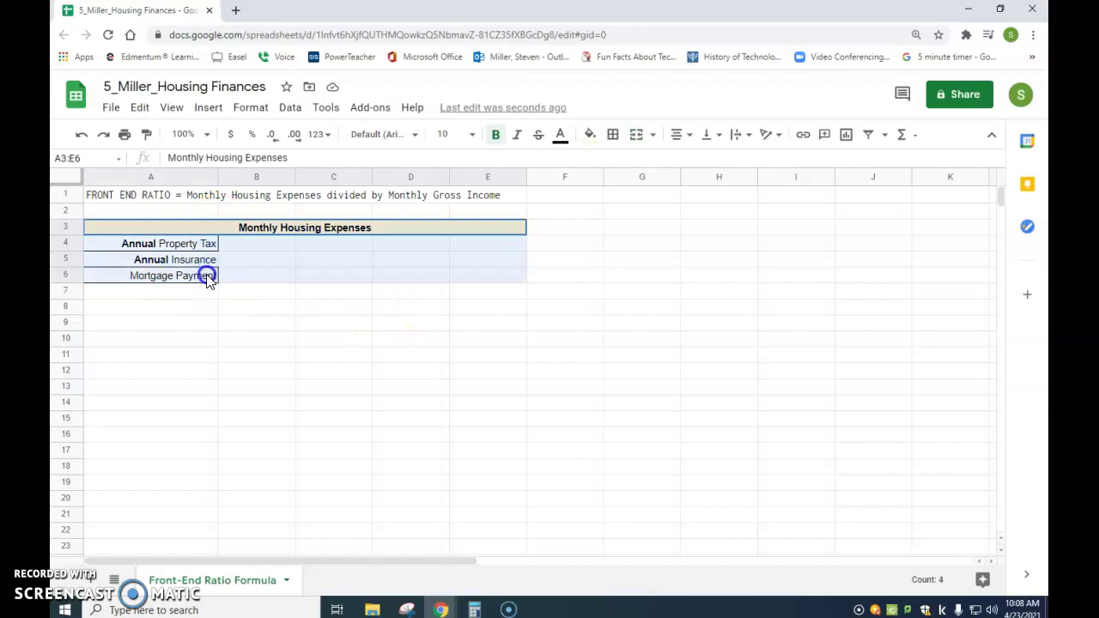
click(612, 135)
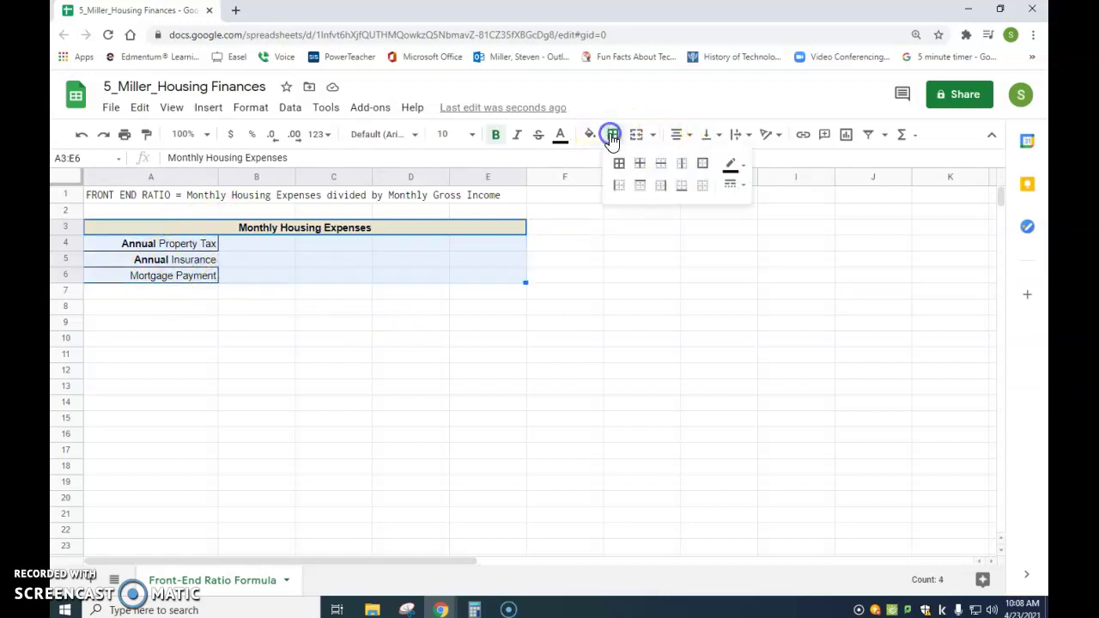
click(703, 185)
click(506, 310)
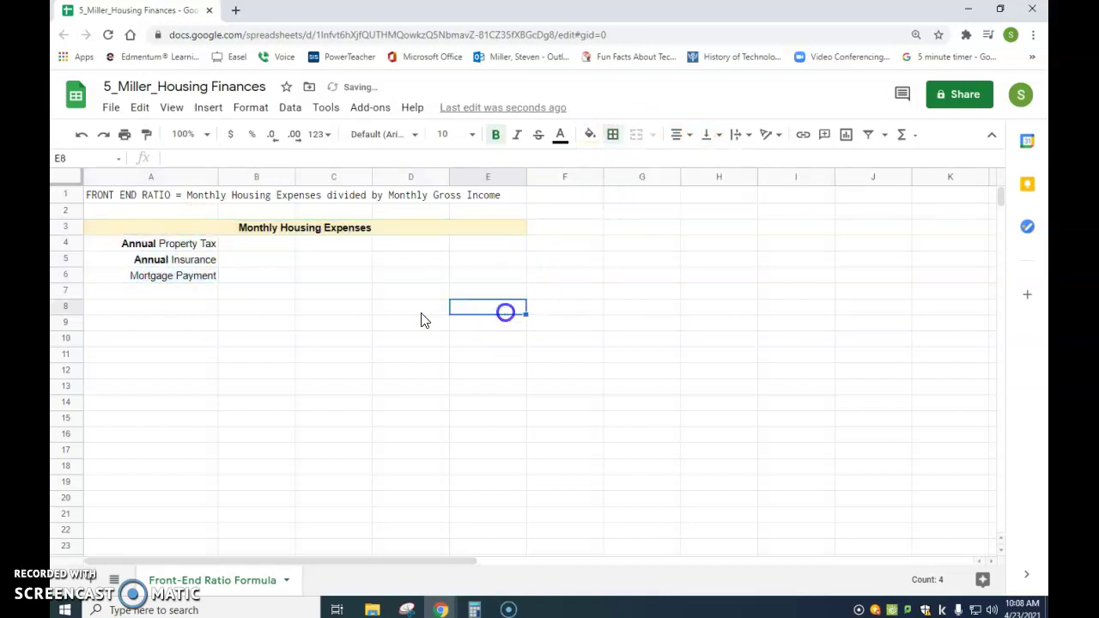
click(215, 307)
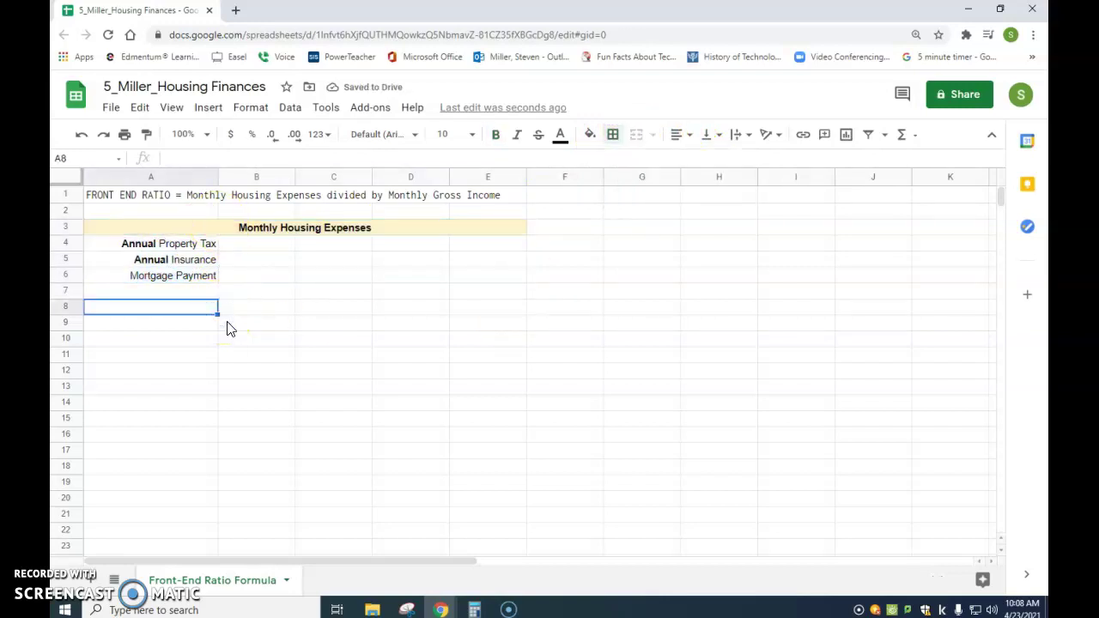
Reset the Monthly Housing Expenses header's fill to remove the yellow.
click(407, 227)
click(591, 136)
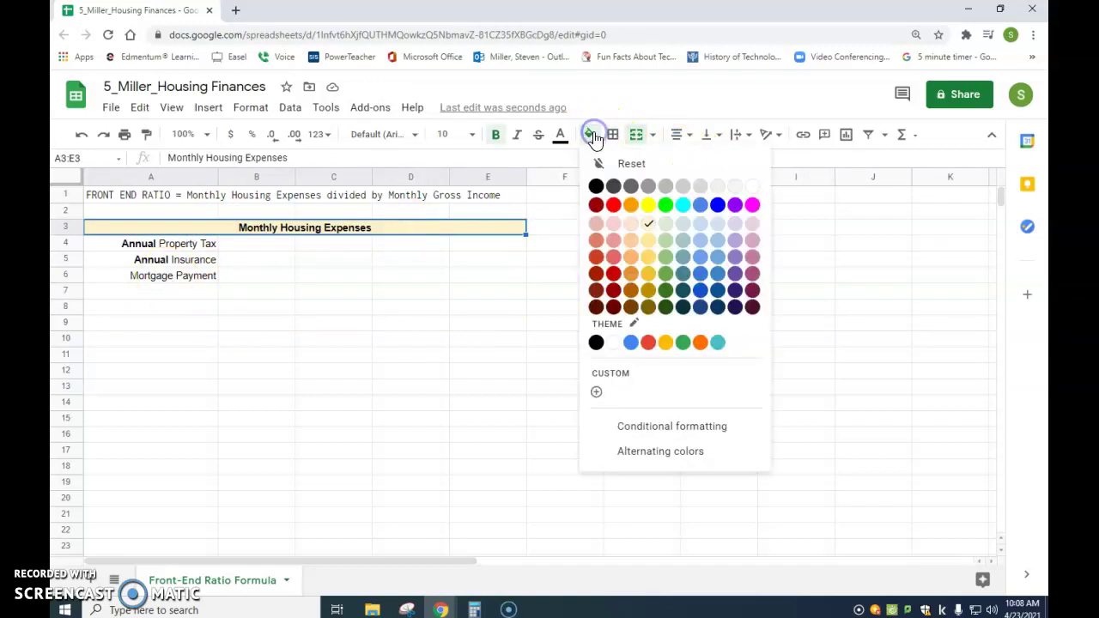
click(622, 163)
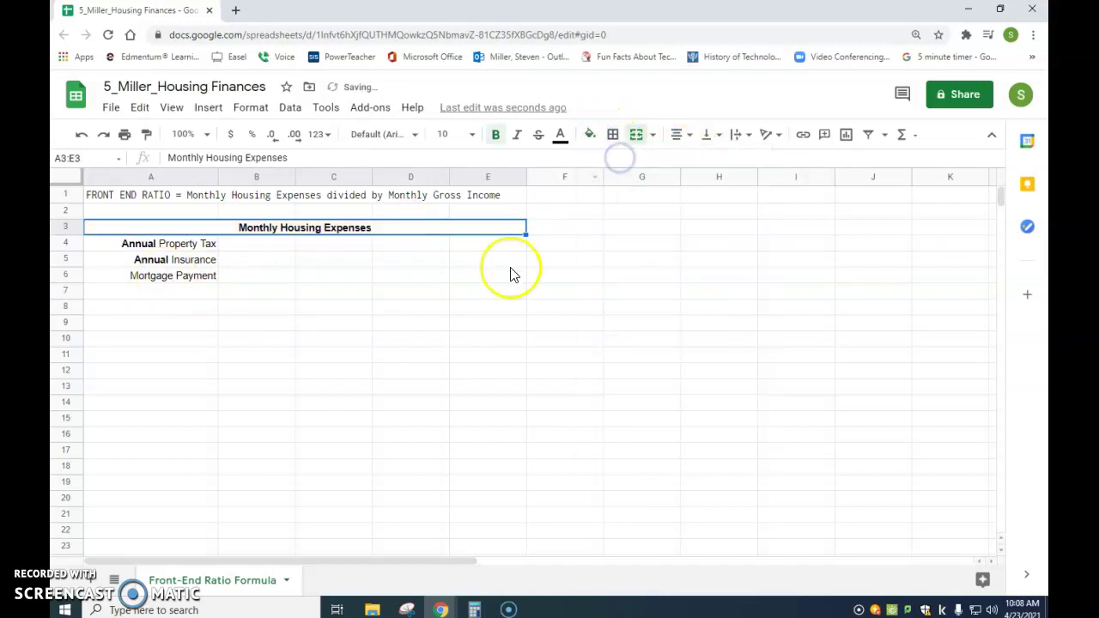
click(510, 272)
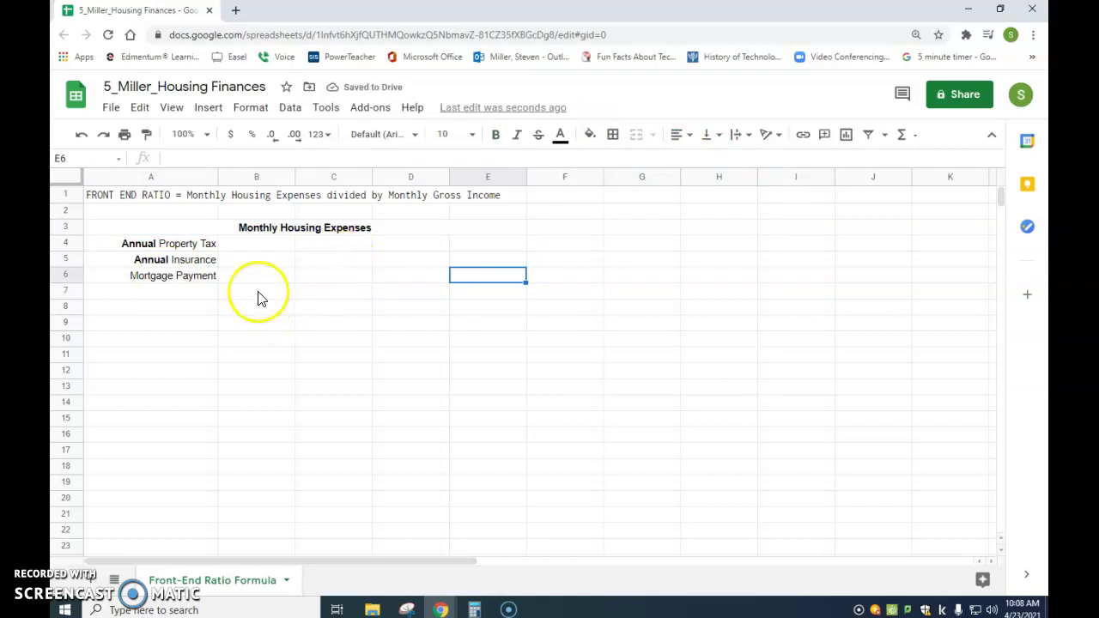
Enter 10000 in B4 and format B4:C6 as centred currency with no decimals.
click(254, 247)
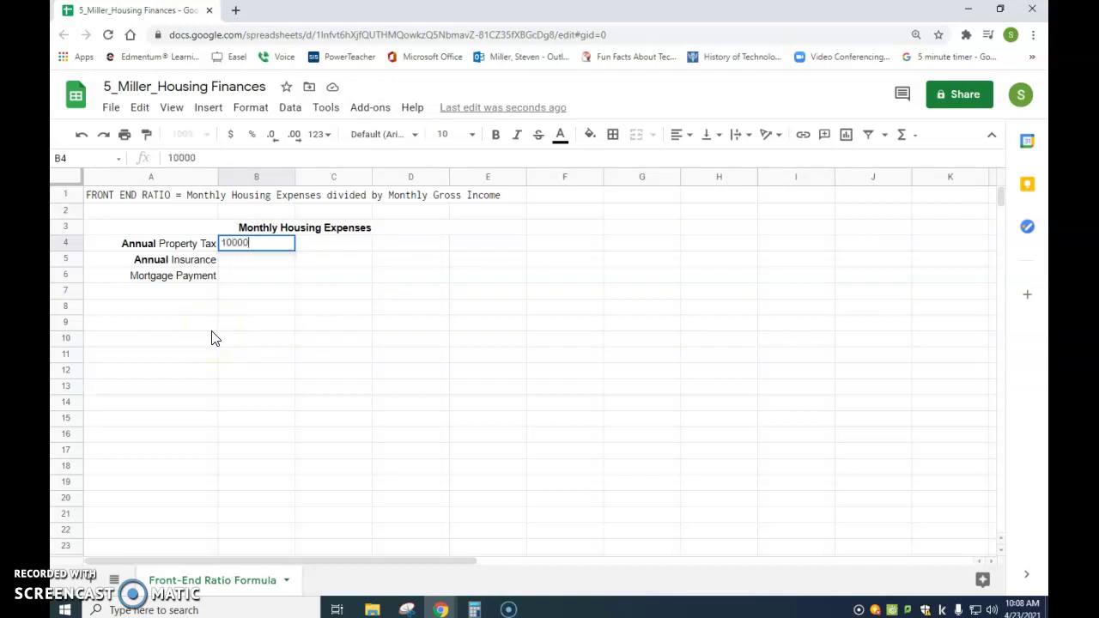
key(Return)
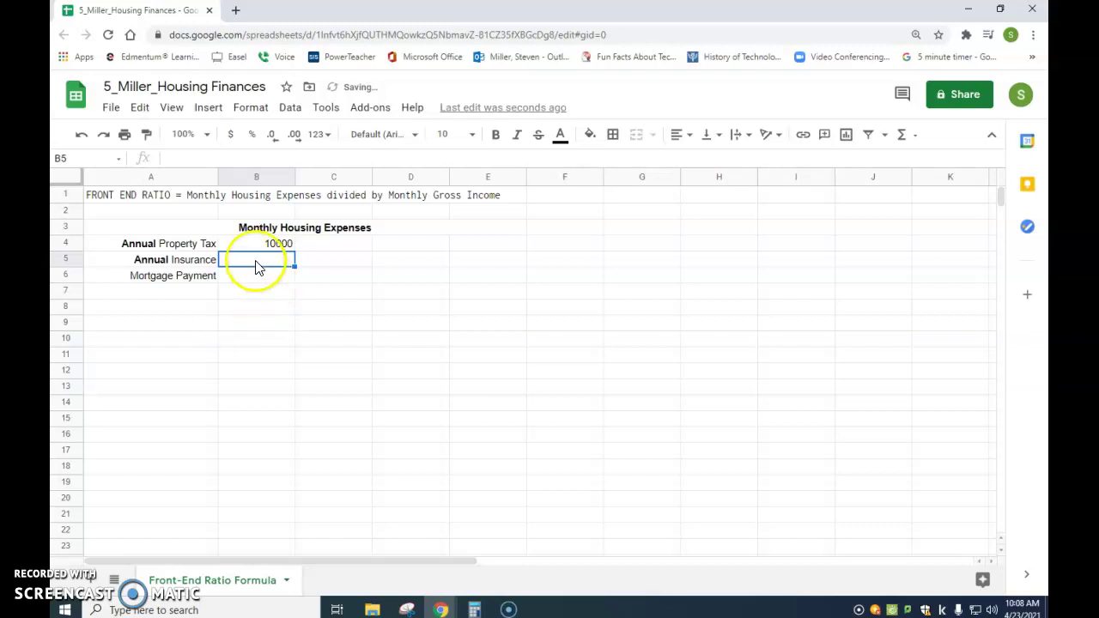
click(278, 243)
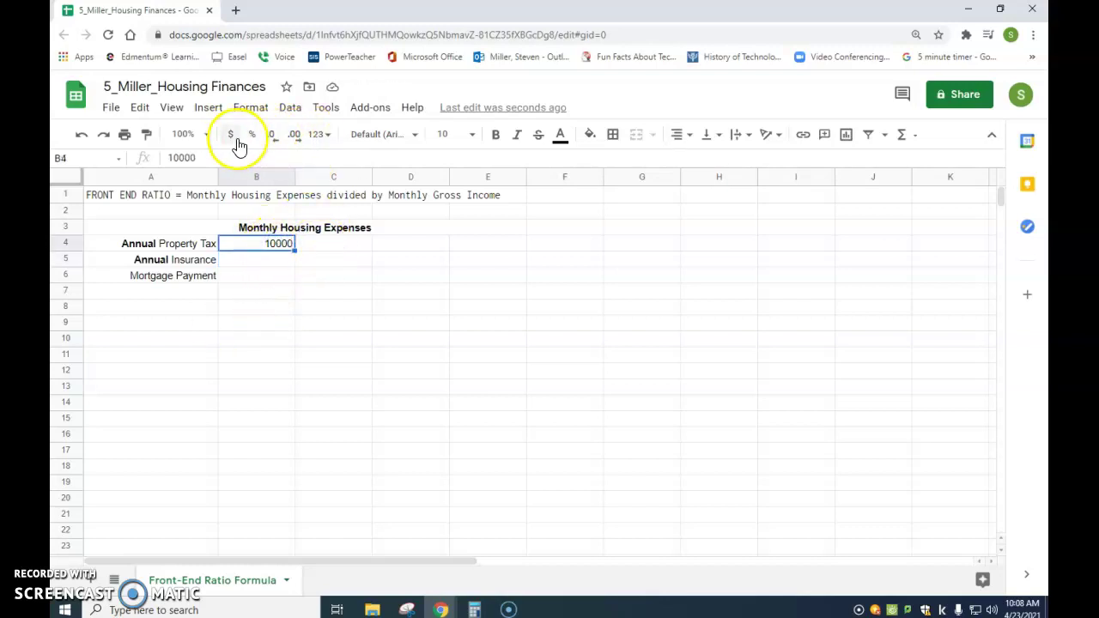
drag(268, 249, 309, 281)
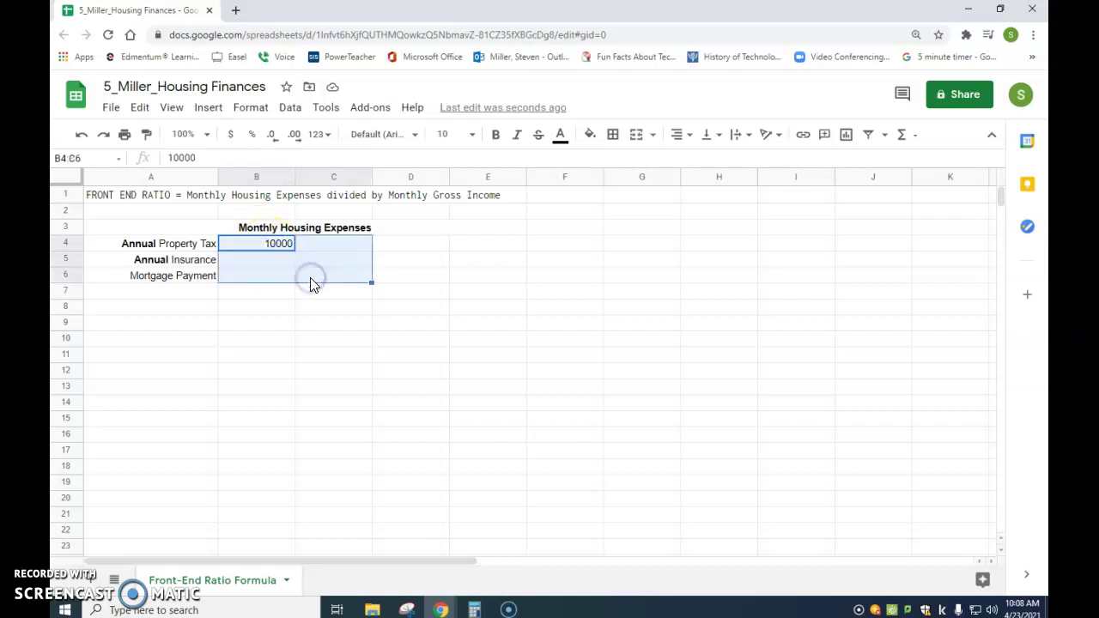
click(231, 137)
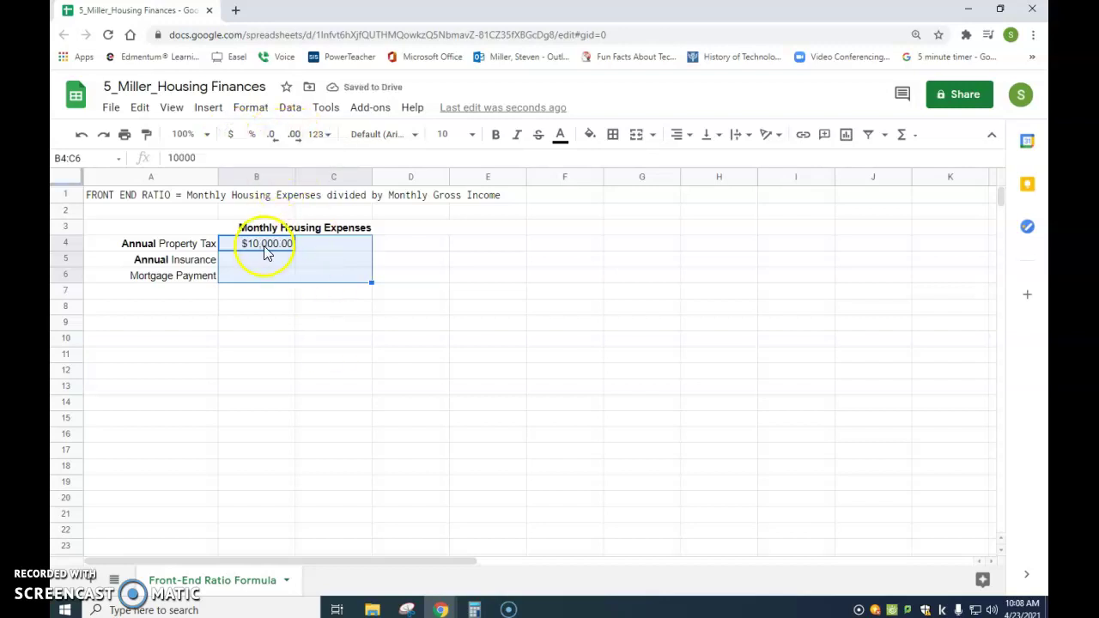
click(271, 137)
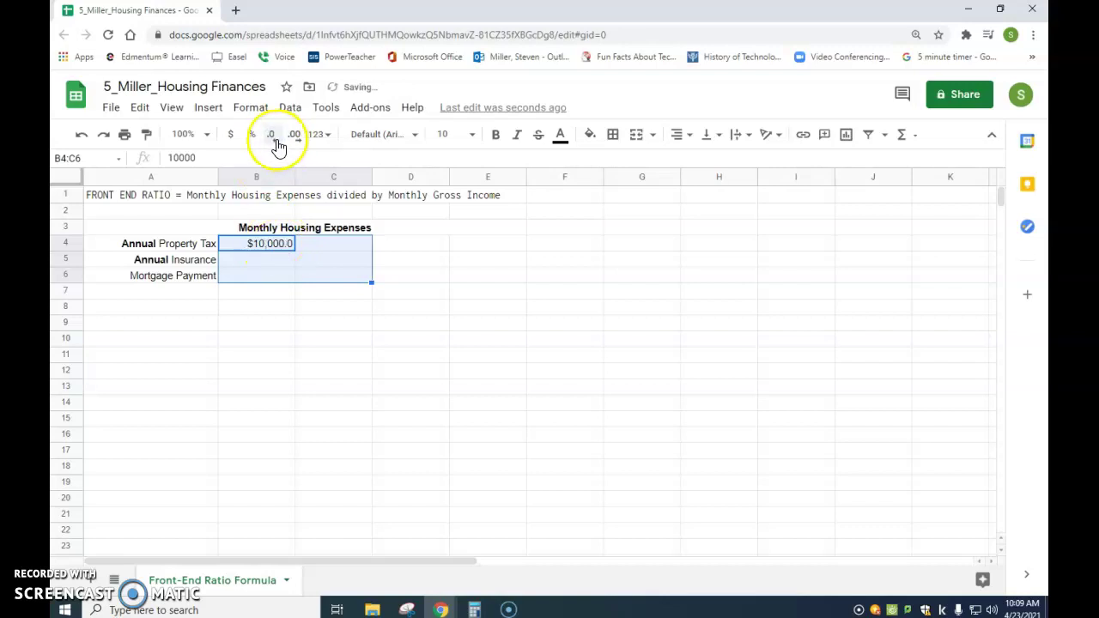
click(273, 139)
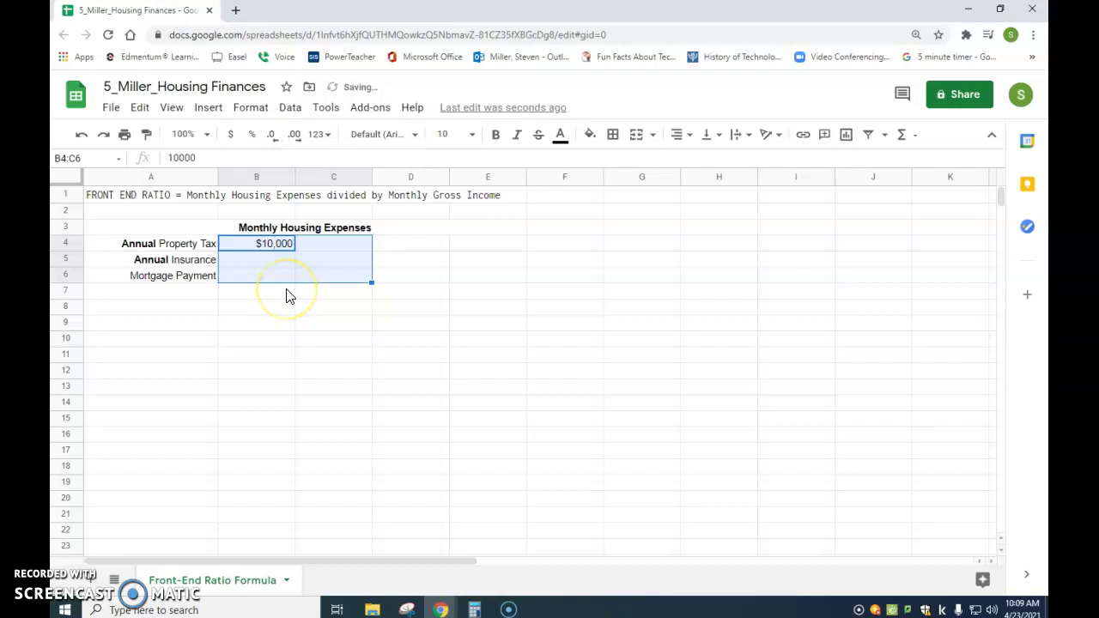
click(295, 135)
click(295, 134)
click(275, 139)
click(676, 138)
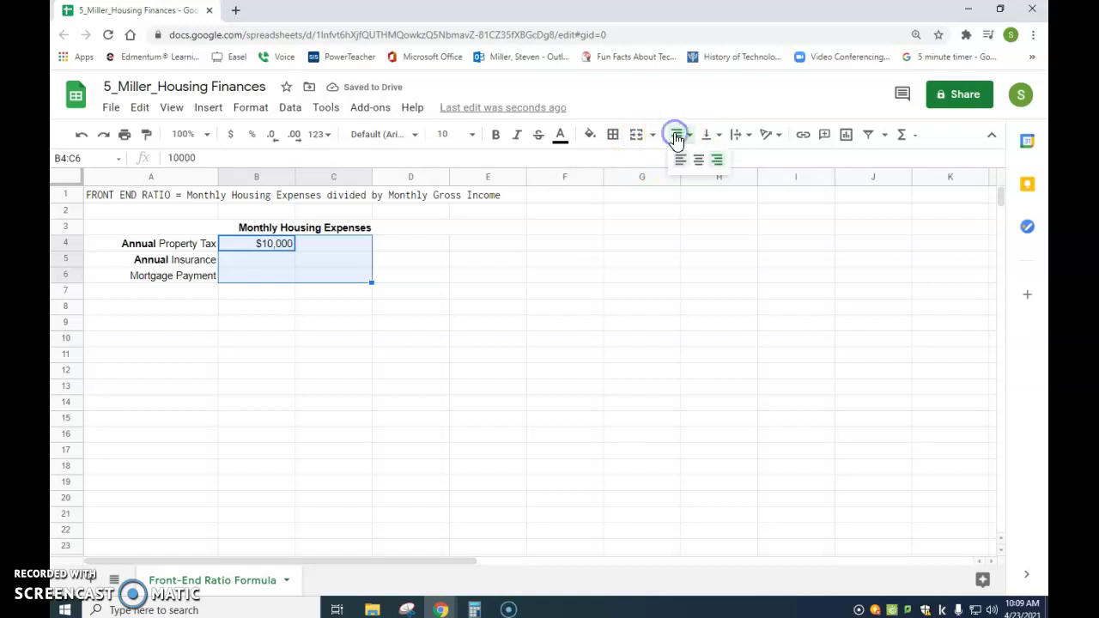
click(700, 165)
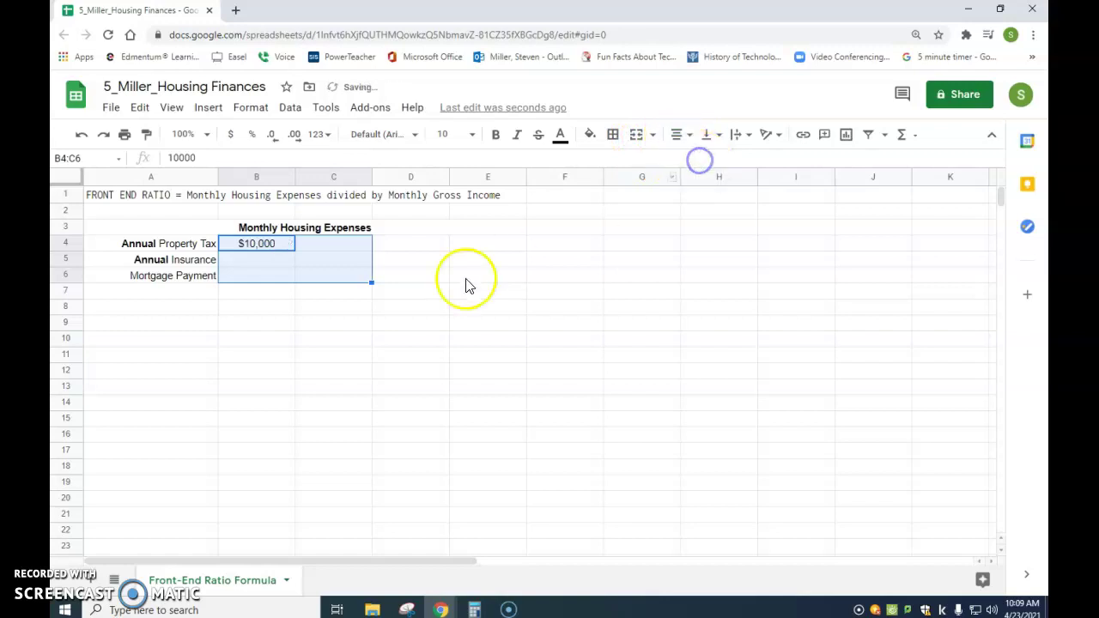
click(432, 307)
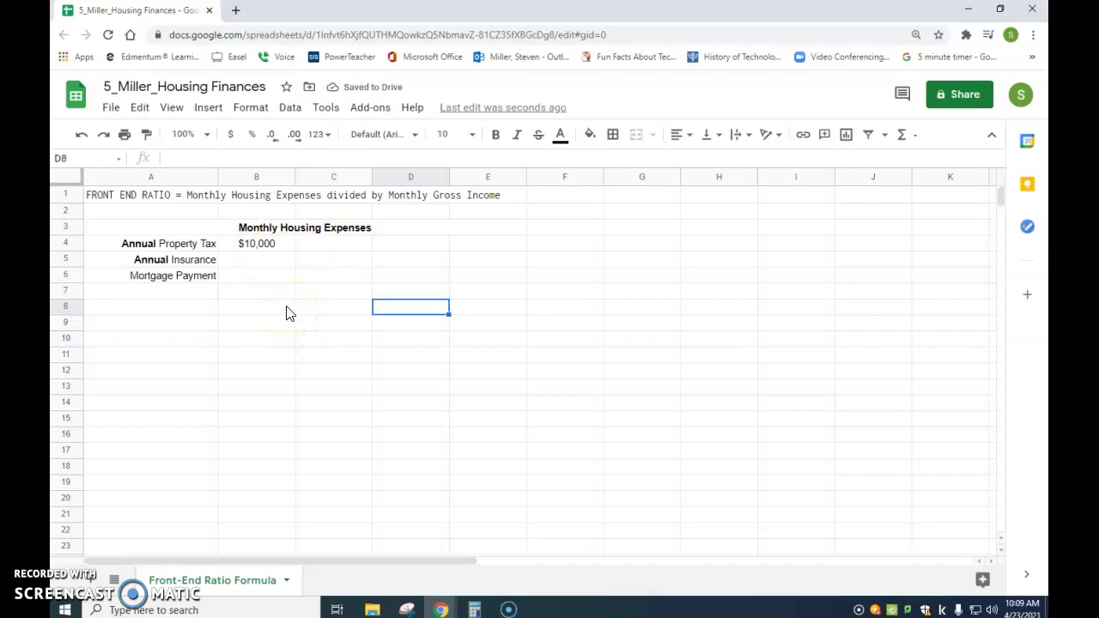
Enter 1200 as annual insurance in B5 and fill mortgage cell B6 grey.
click(250, 260)
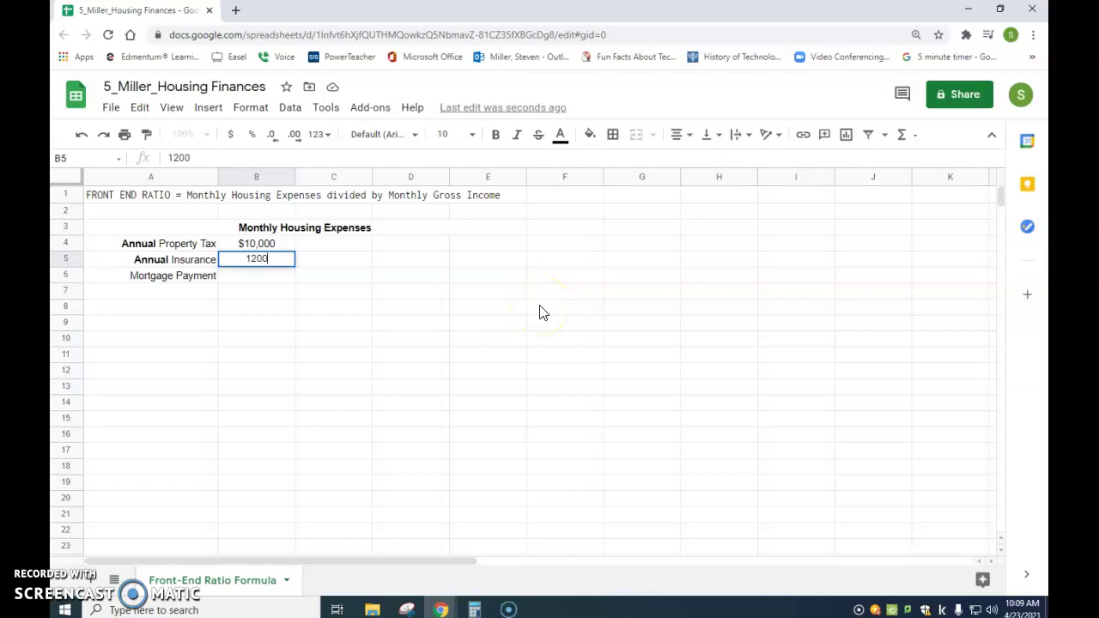
key(Return)
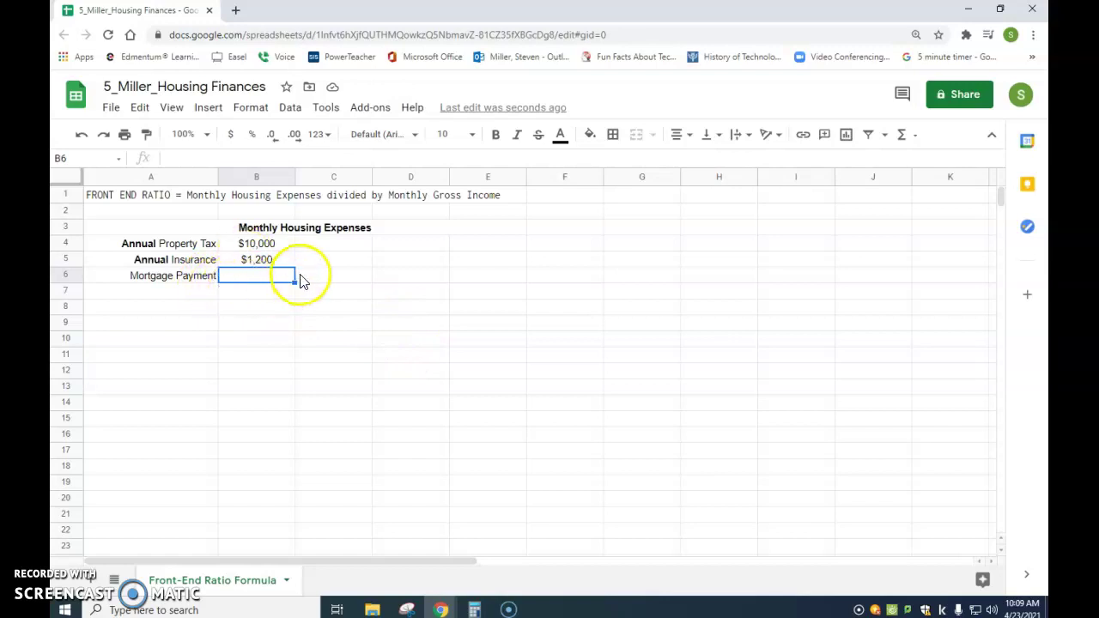
click(590, 135)
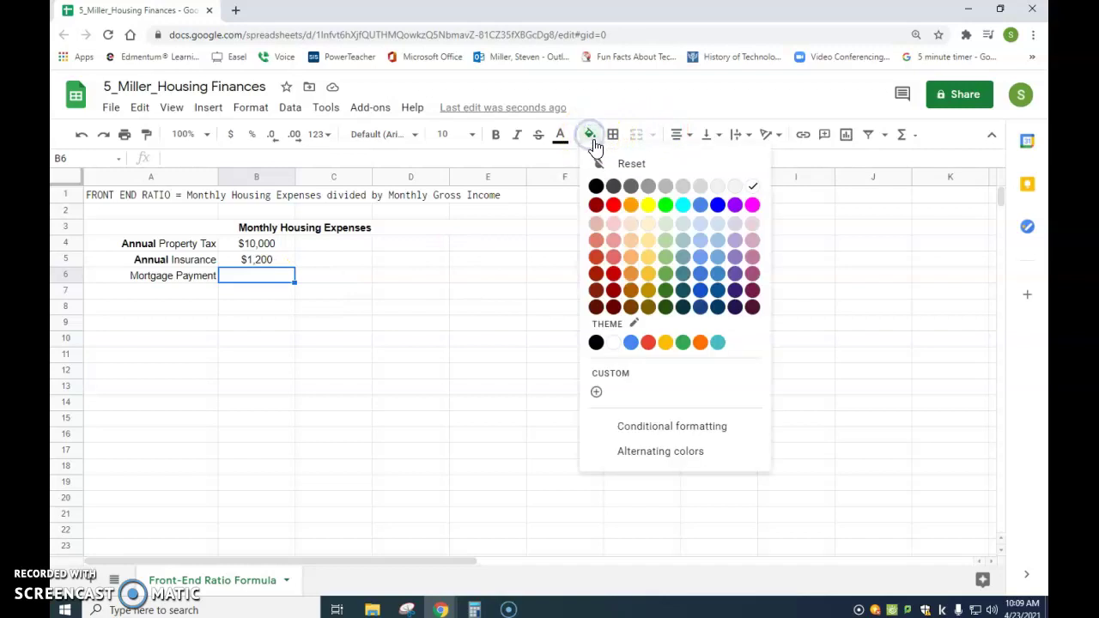
click(650, 185)
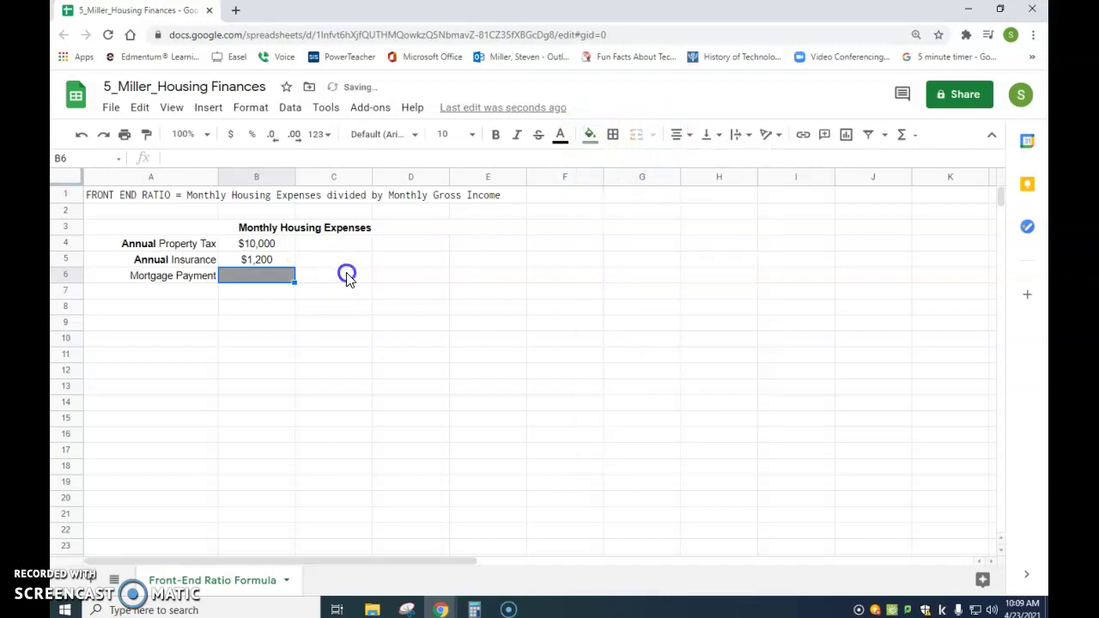
click(347, 275)
click(323, 245)
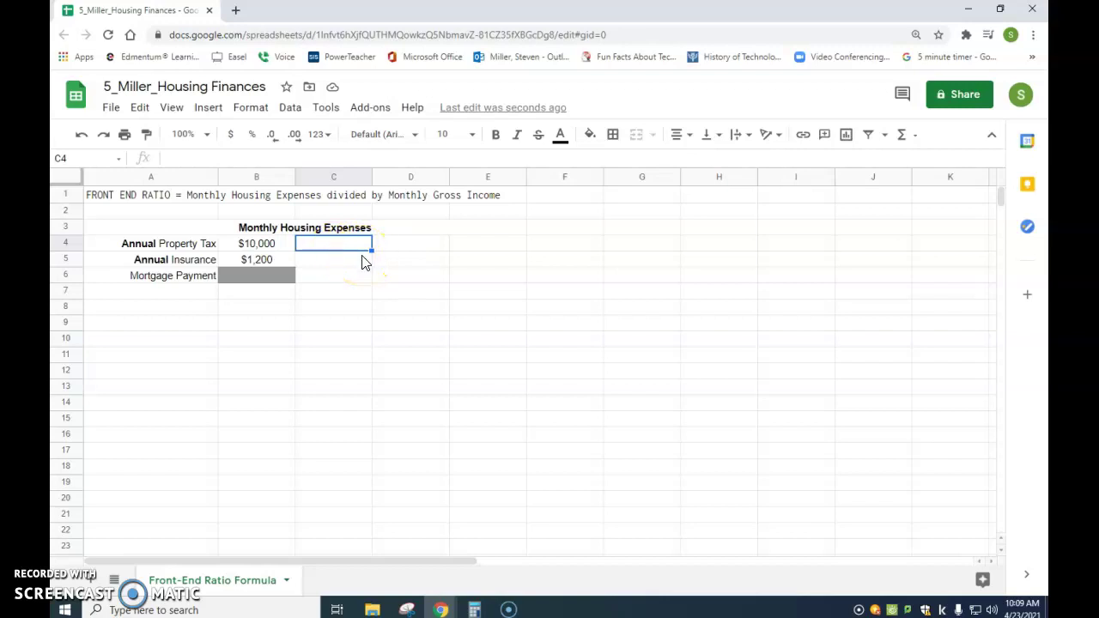
Put =B4/12 in C4 and copy it to C5, showing $833 and $100.
click(260, 246)
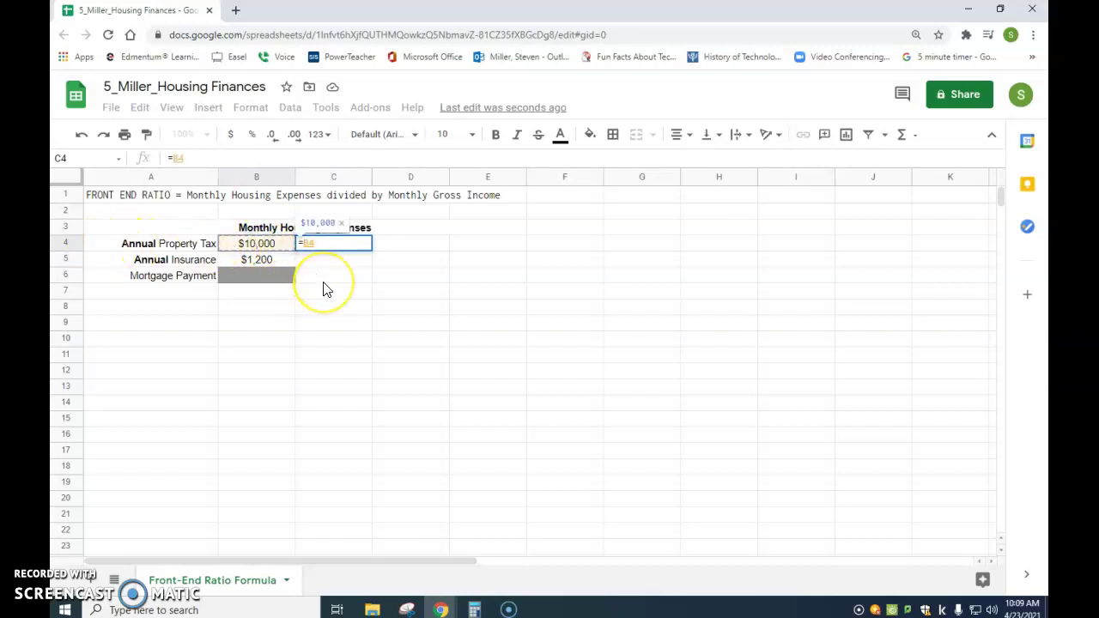
text(/12)
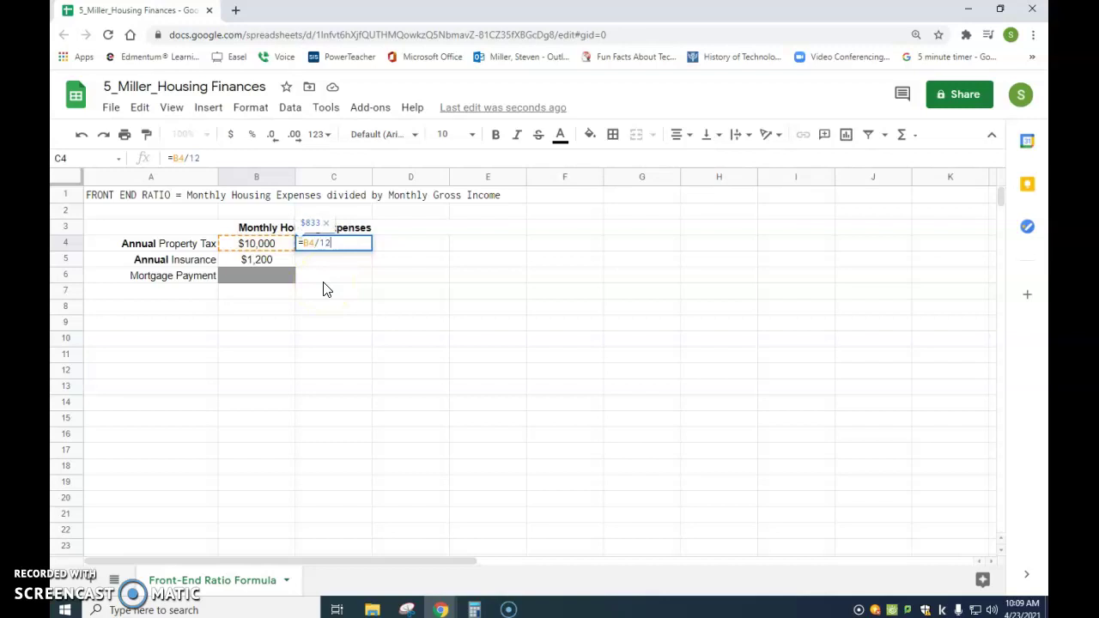
key(Return)
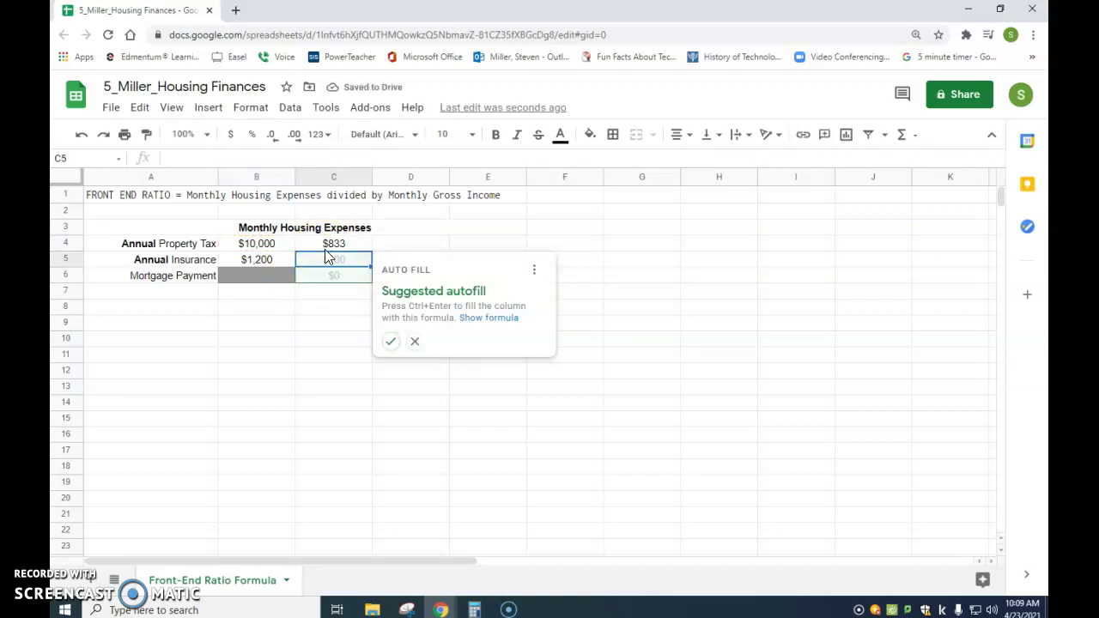
click(655, 249)
click(329, 244)
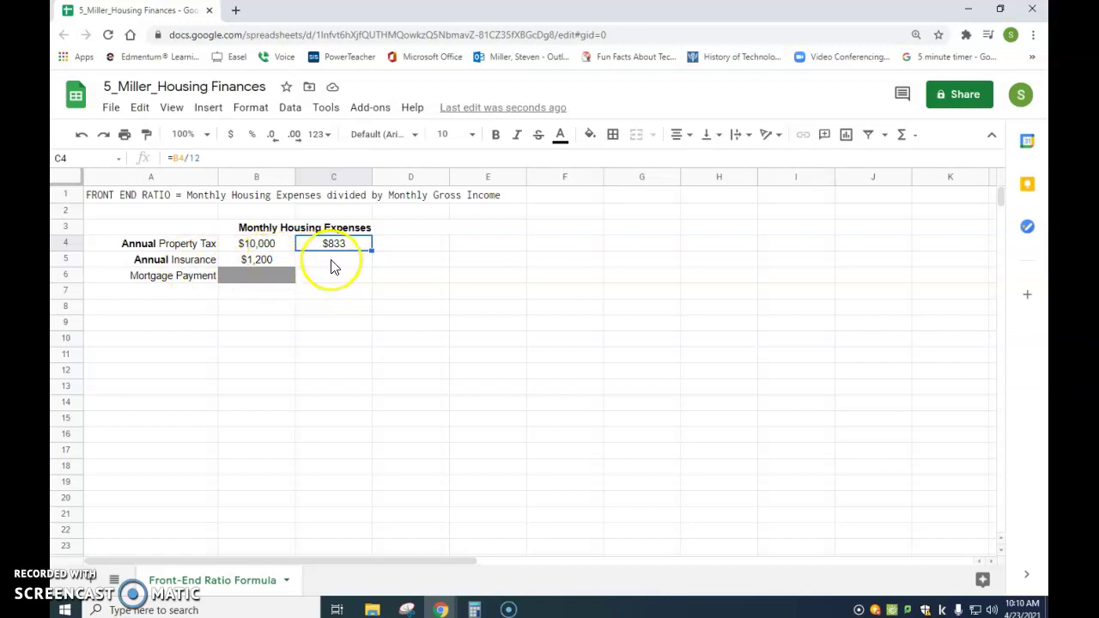
drag(372, 251, 372, 262)
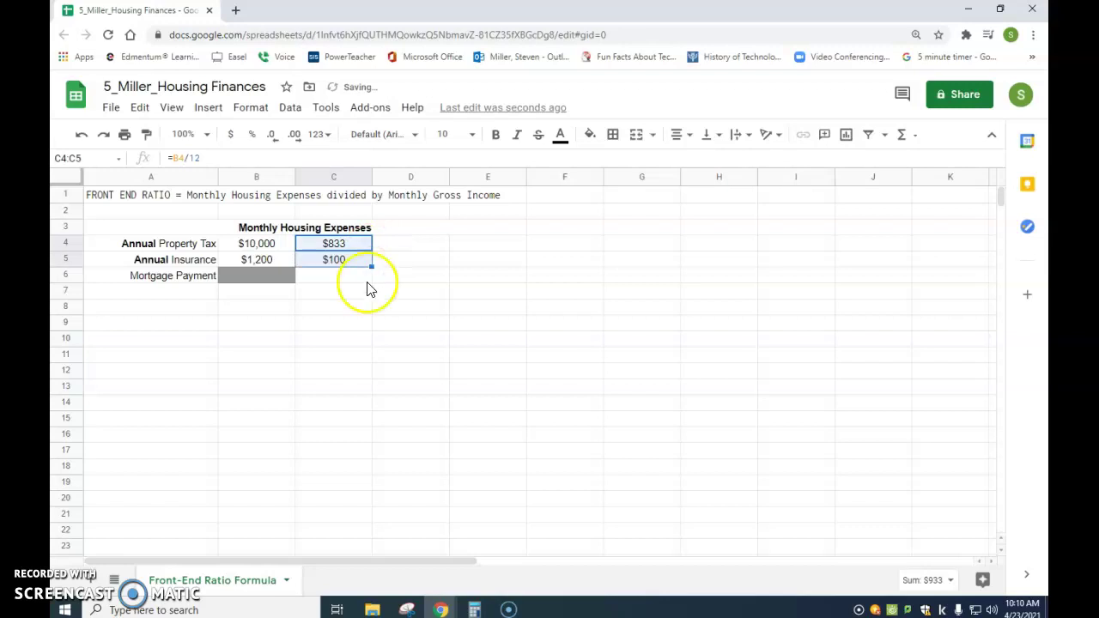
click(343, 273)
click(343, 257)
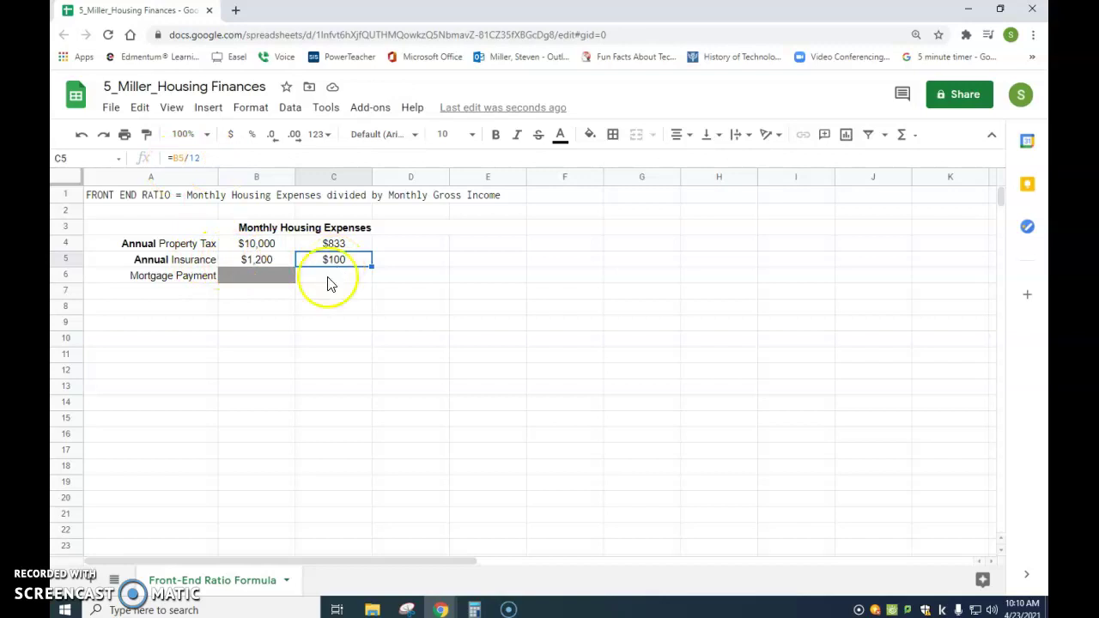
click(320, 276)
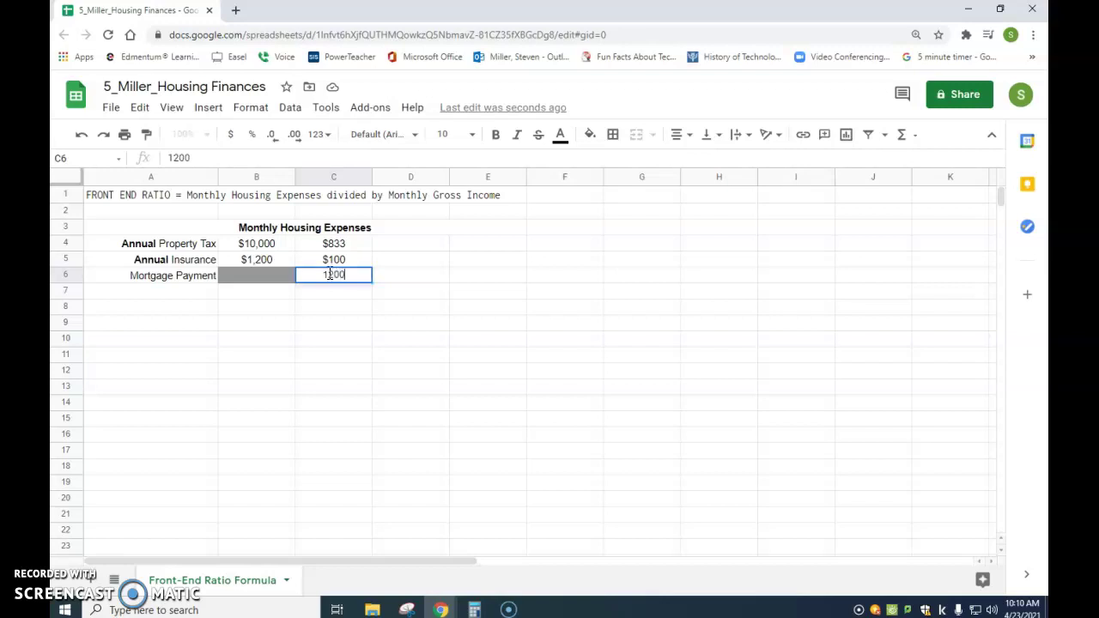
Enter 1200 as the monthly mortgage in C6 and type 'Total Monthly Expenses' in B7.
key(Return)
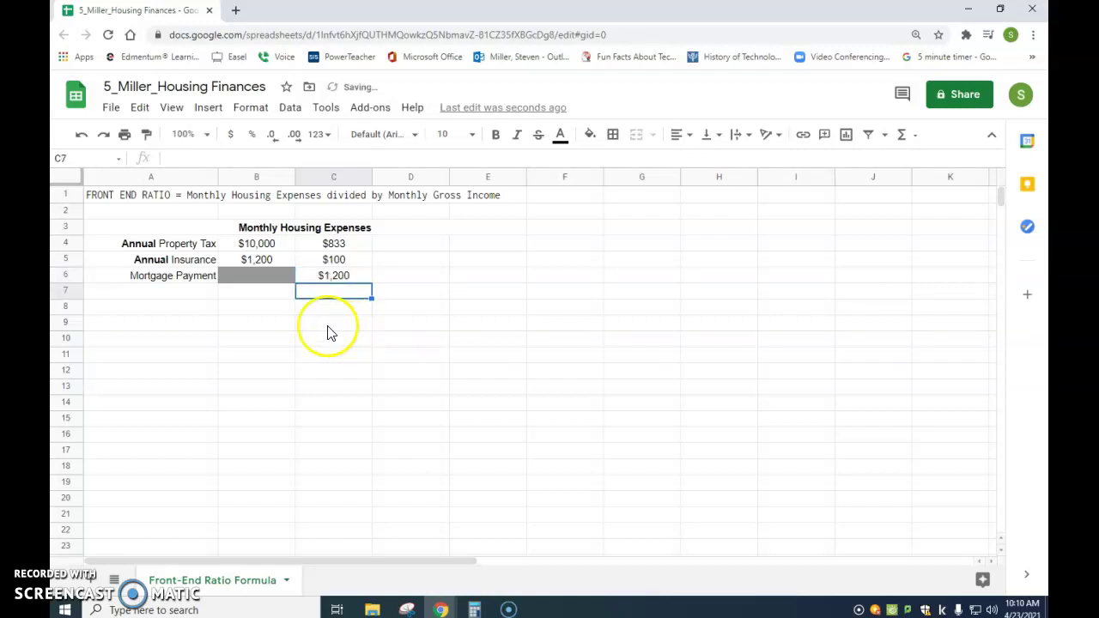
click(260, 302)
text(Total Monthl)
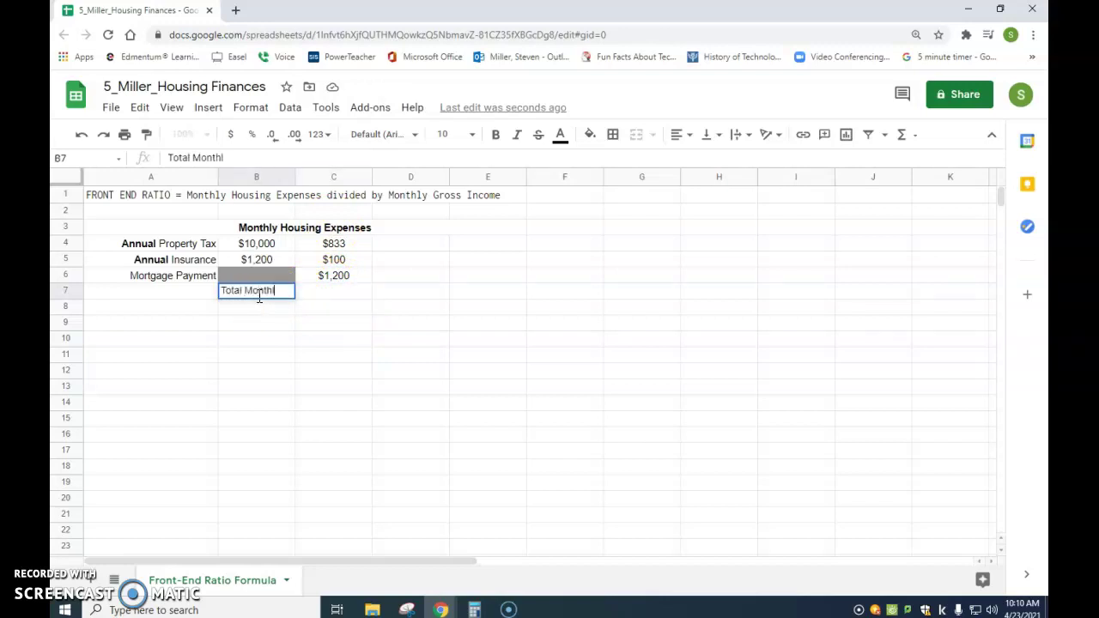
text(y Expenses)
key(Return)
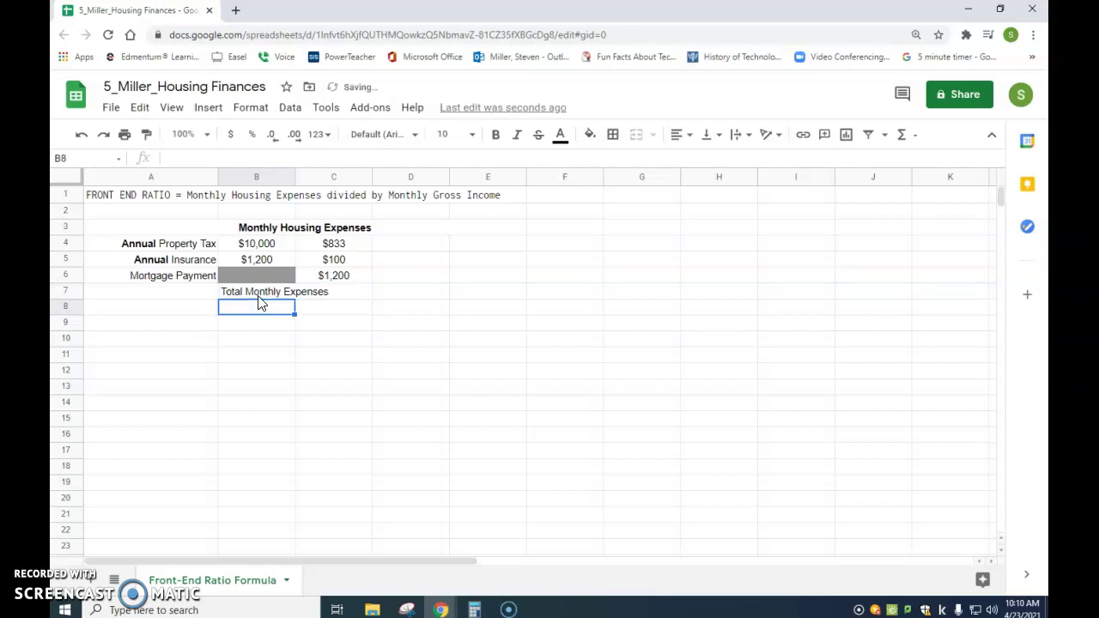
click(319, 326)
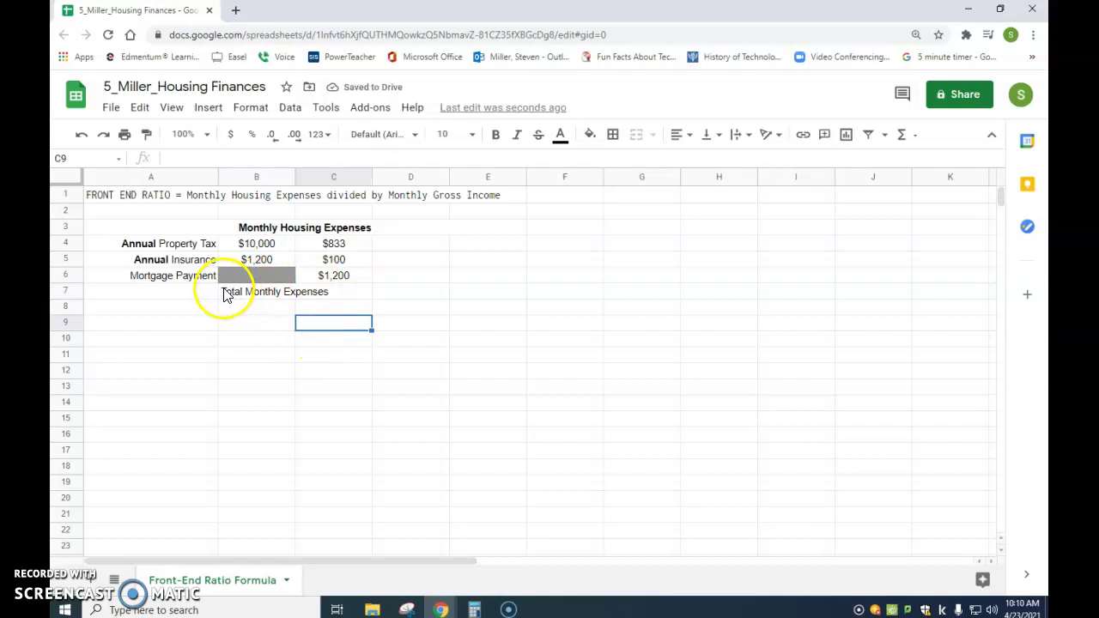
Merge A7:B7 and make the Total Monthly Expenses label right-aligned and bold.
drag(201, 292, 228, 297)
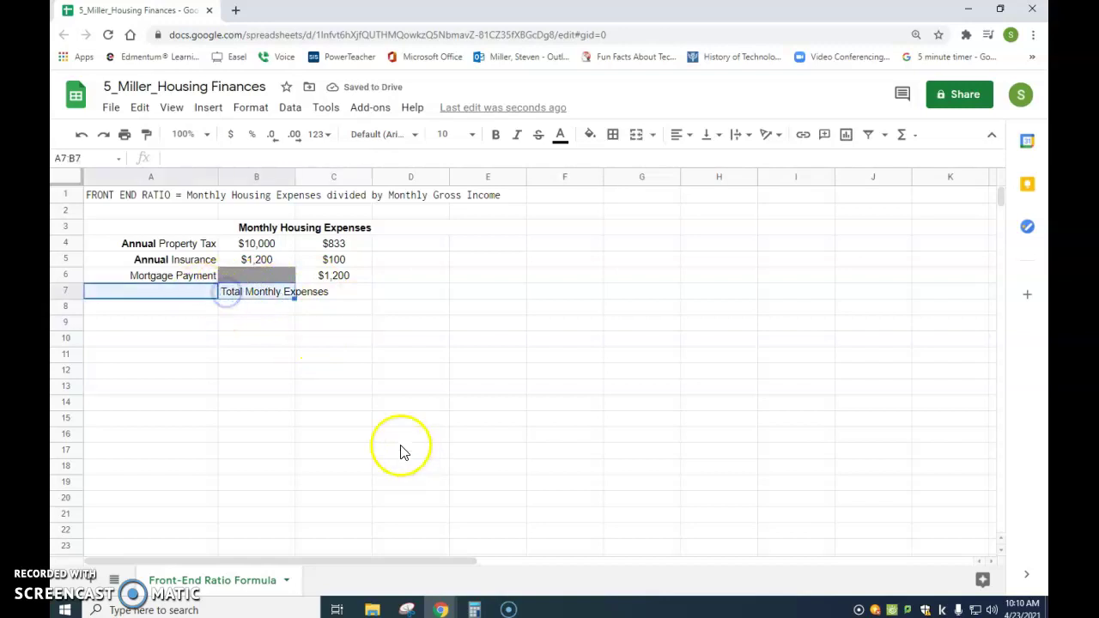
click(635, 138)
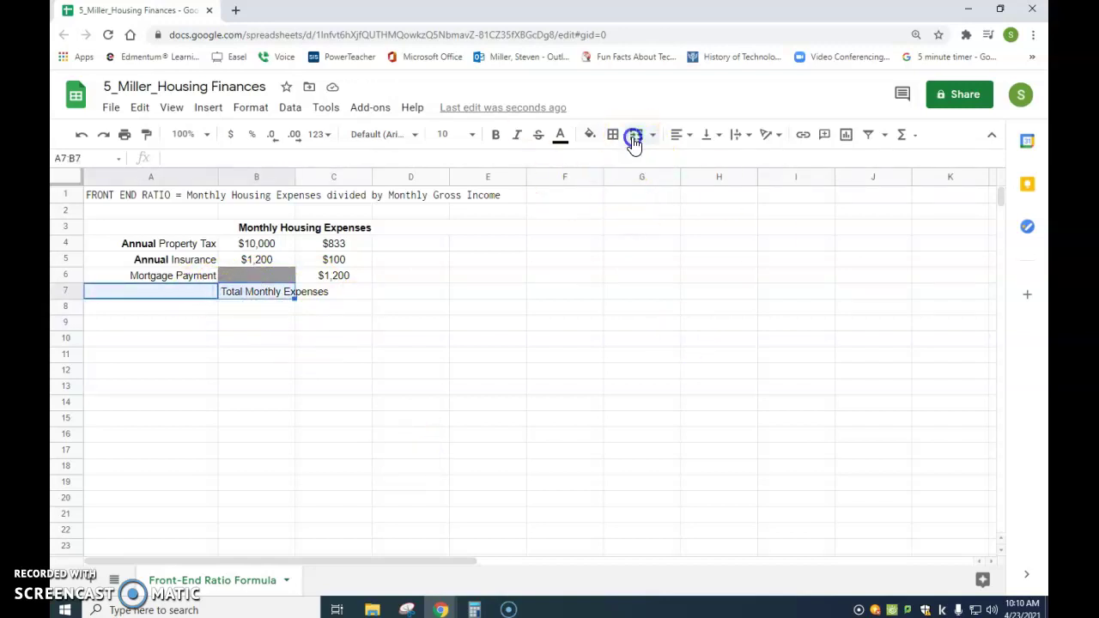
click(685, 136)
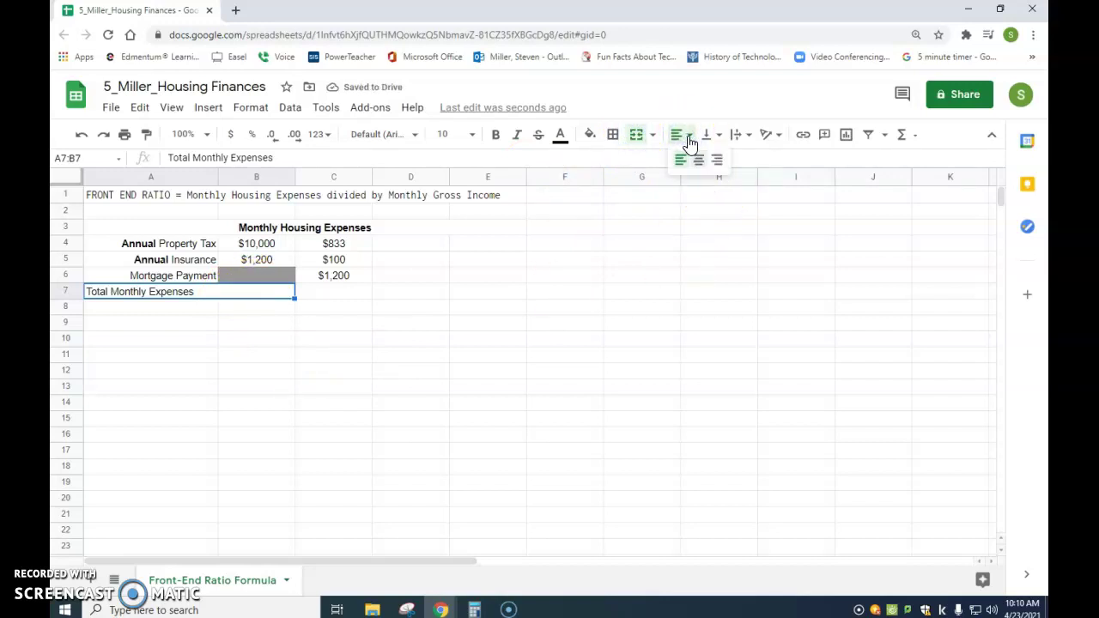
click(712, 164)
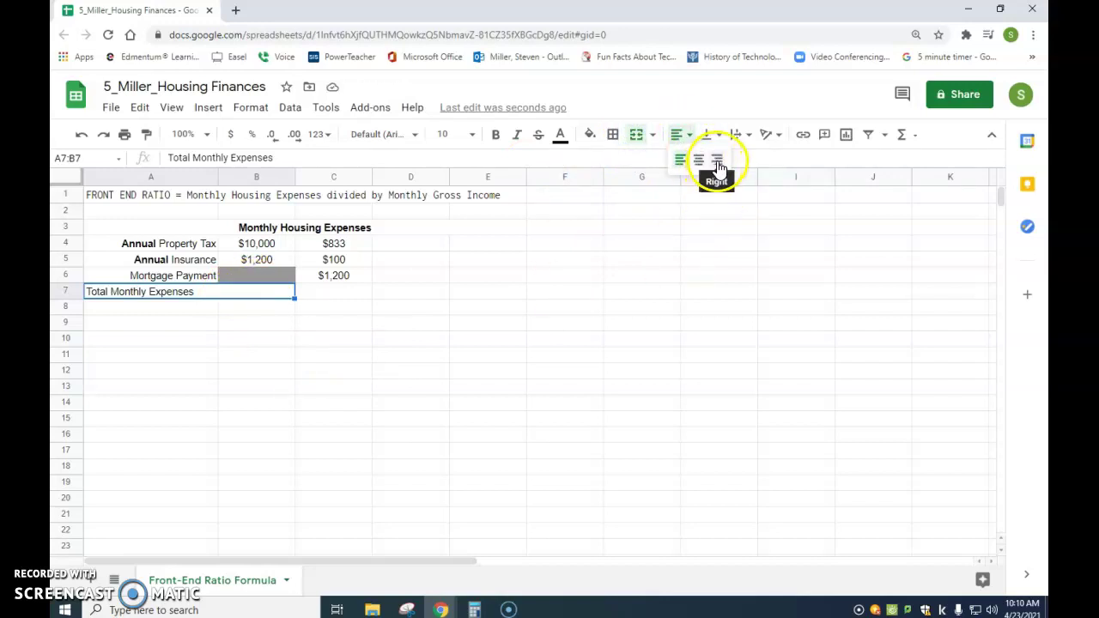
click(716, 161)
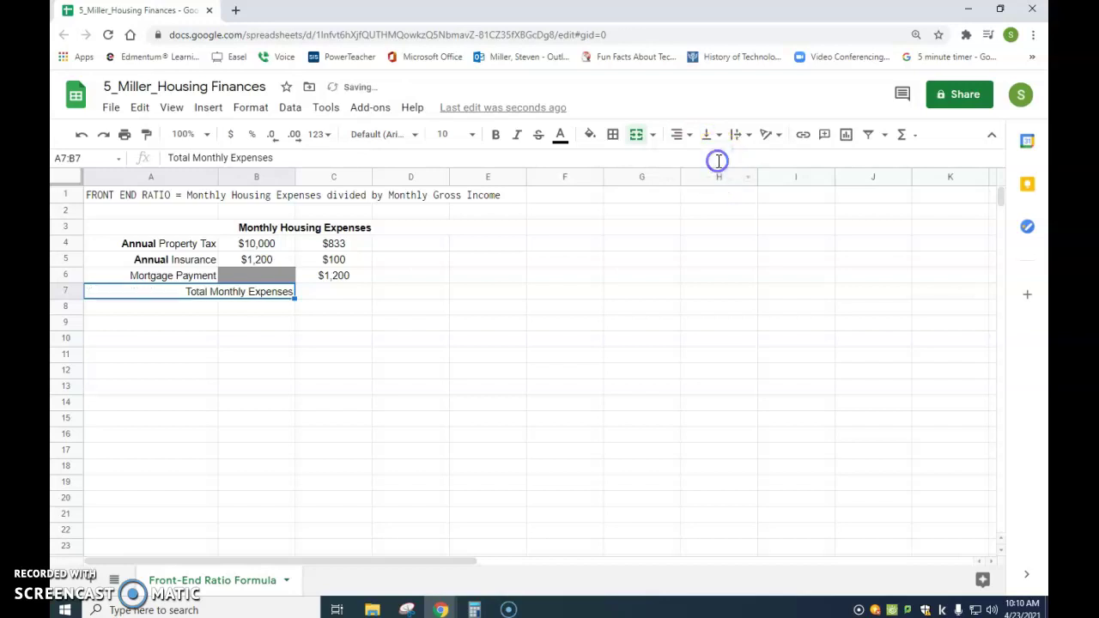
click(496, 135)
click(314, 292)
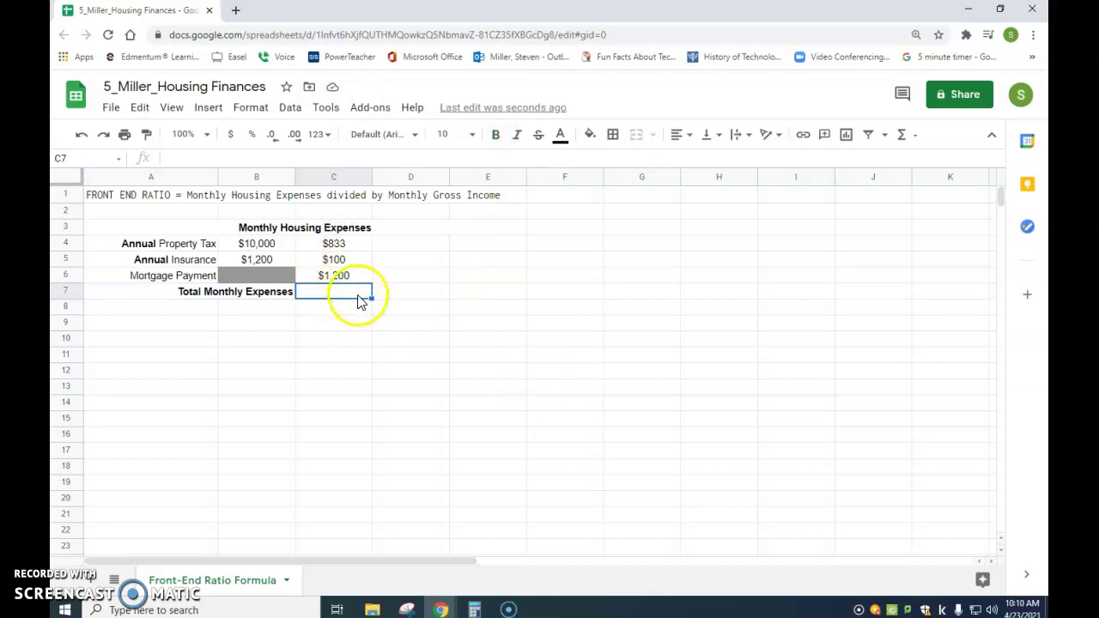
Enter =SUM(C4:C6) in C7 for a $2,133 total, centred and bold.
click(905, 134)
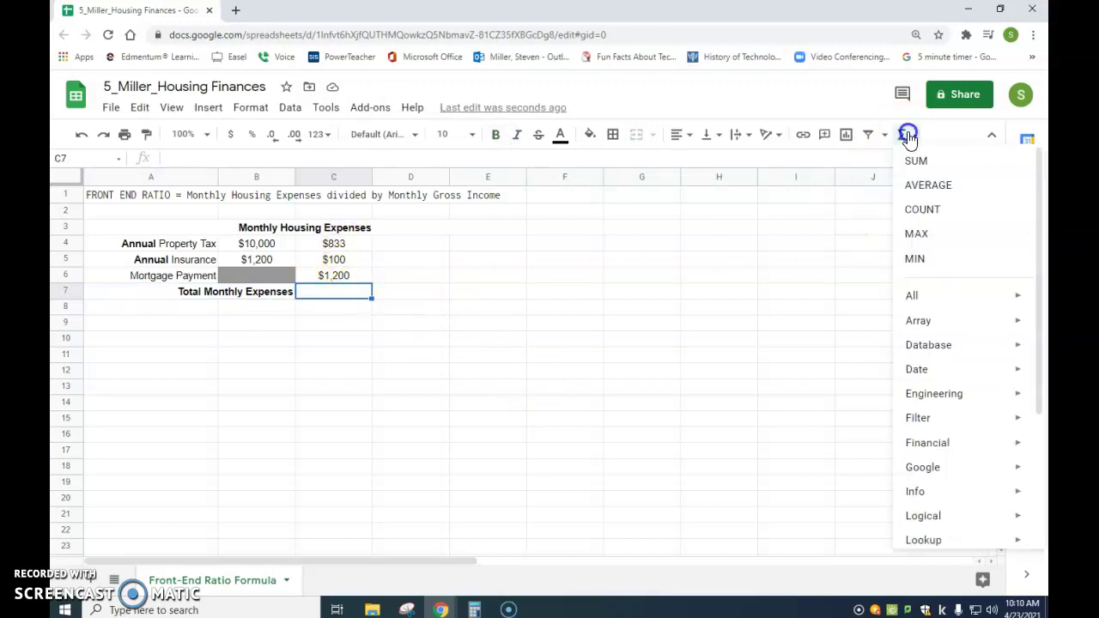
click(945, 164)
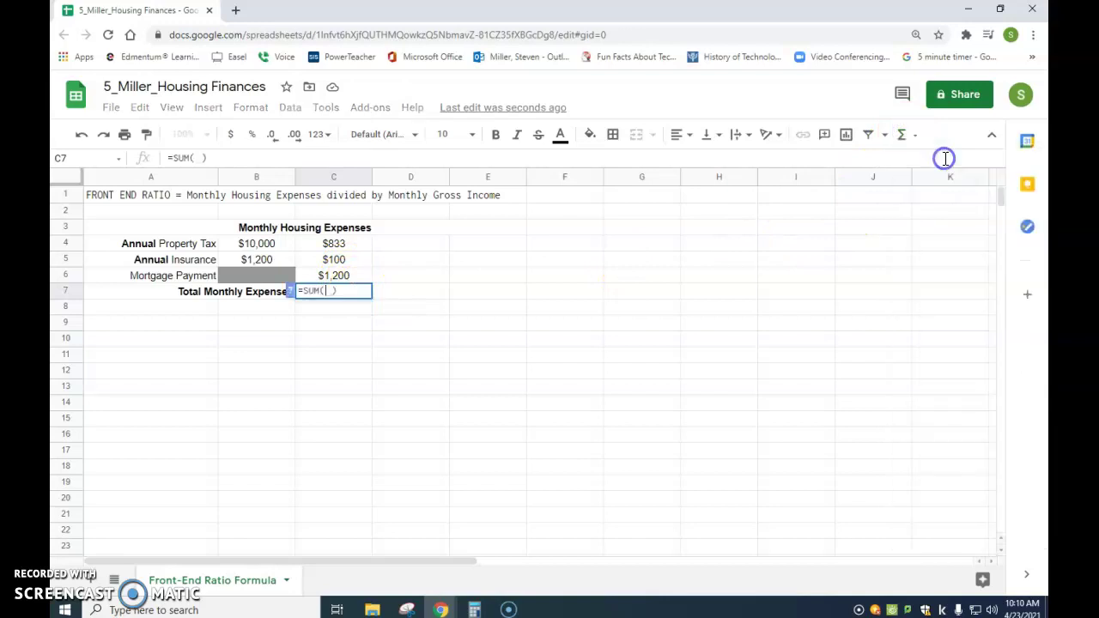
click(340, 245)
drag(341, 247, 340, 270)
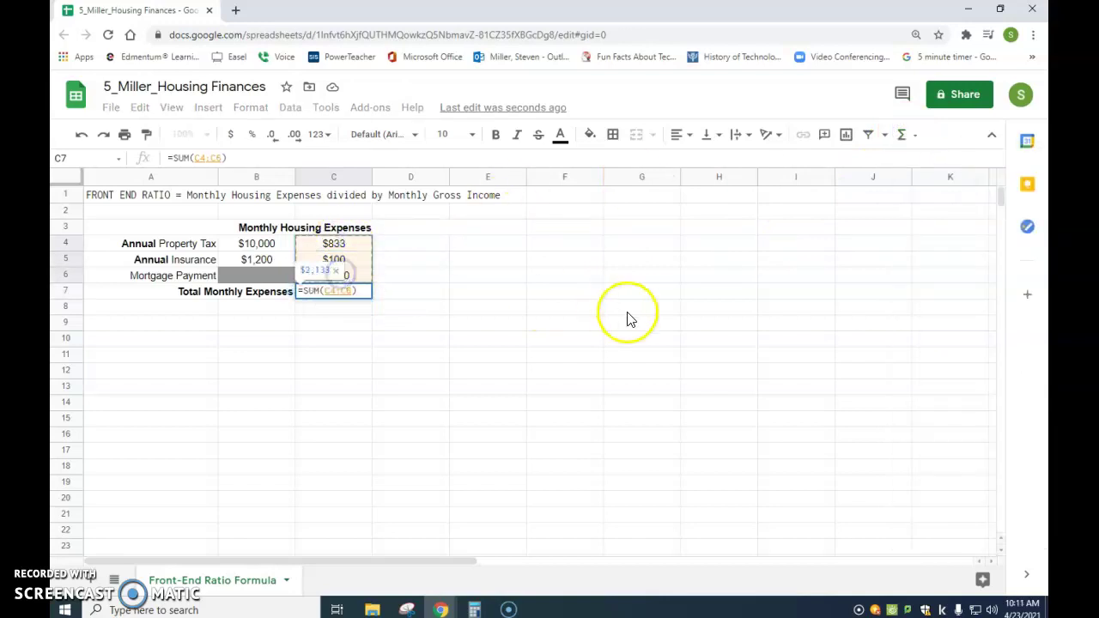
key(Return)
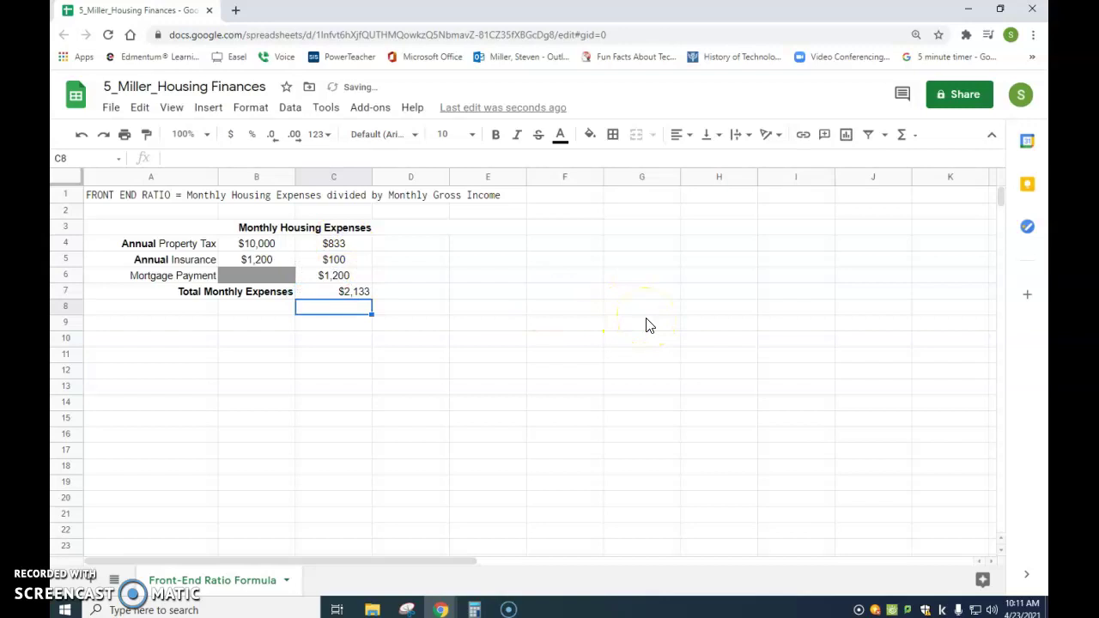
click(342, 295)
click(684, 138)
click(702, 158)
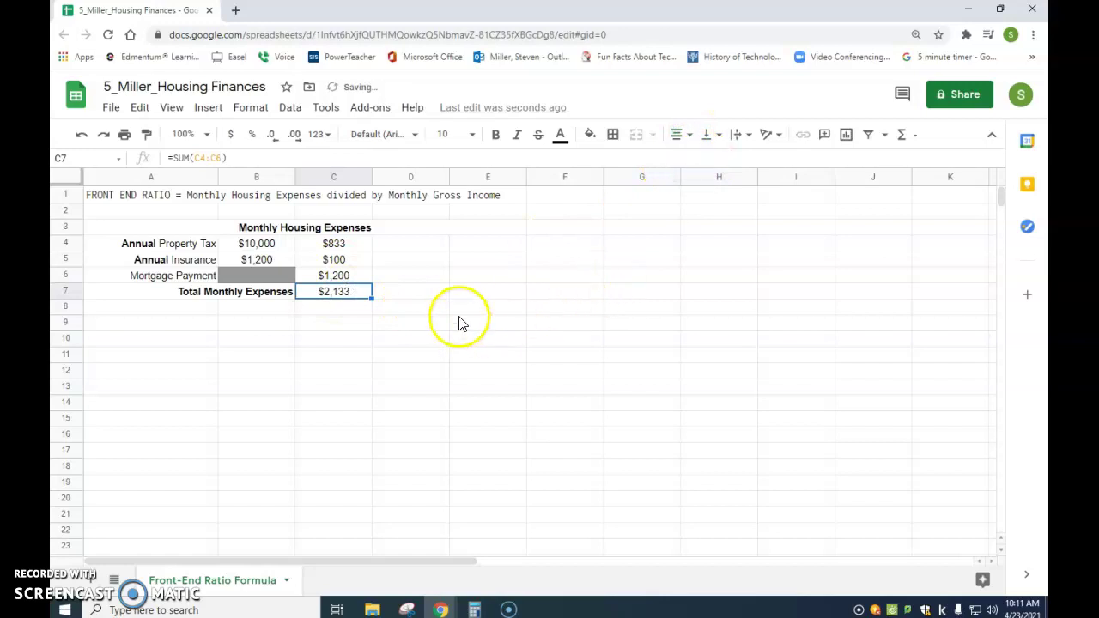
click(495, 134)
click(446, 309)
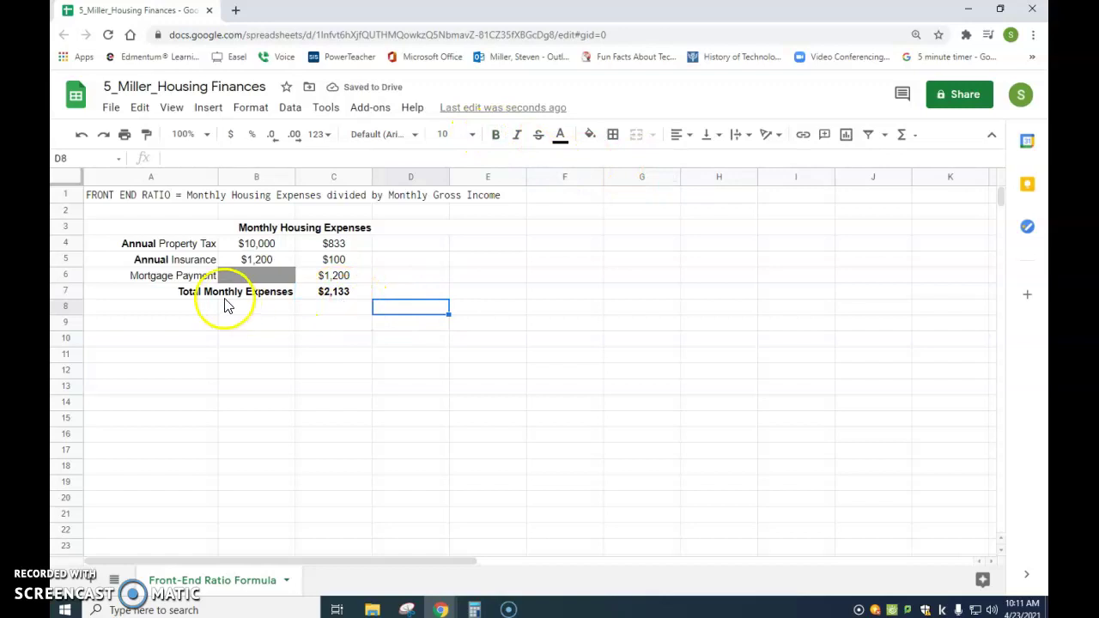
Add a bottom border under the Mortgage Payment row A6:C6.
click(210, 276)
drag(210, 276, 332, 275)
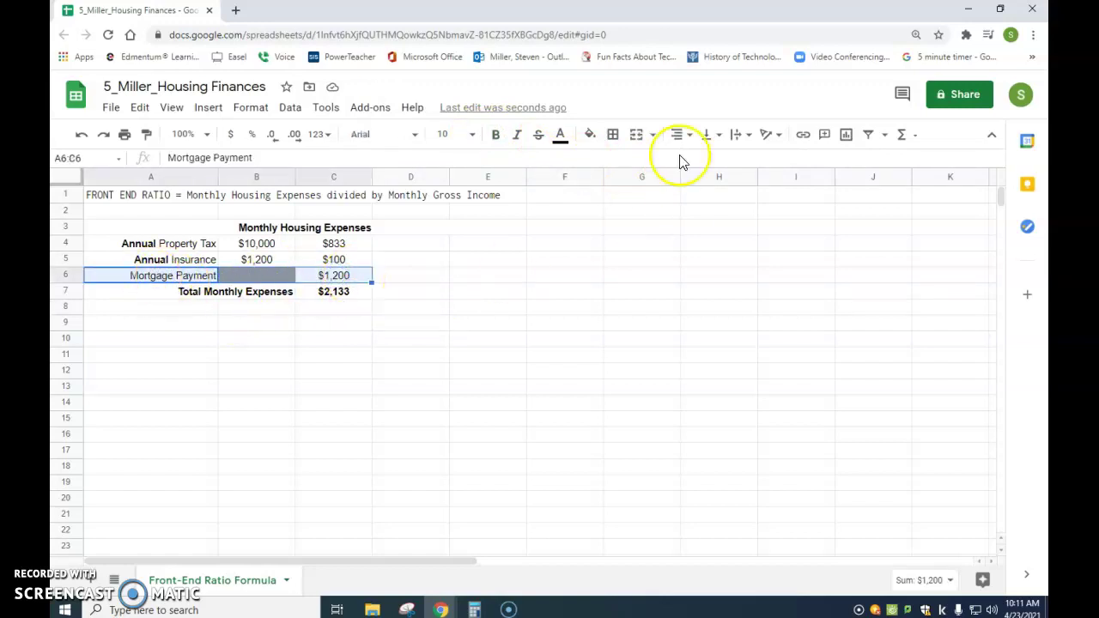
click(612, 137)
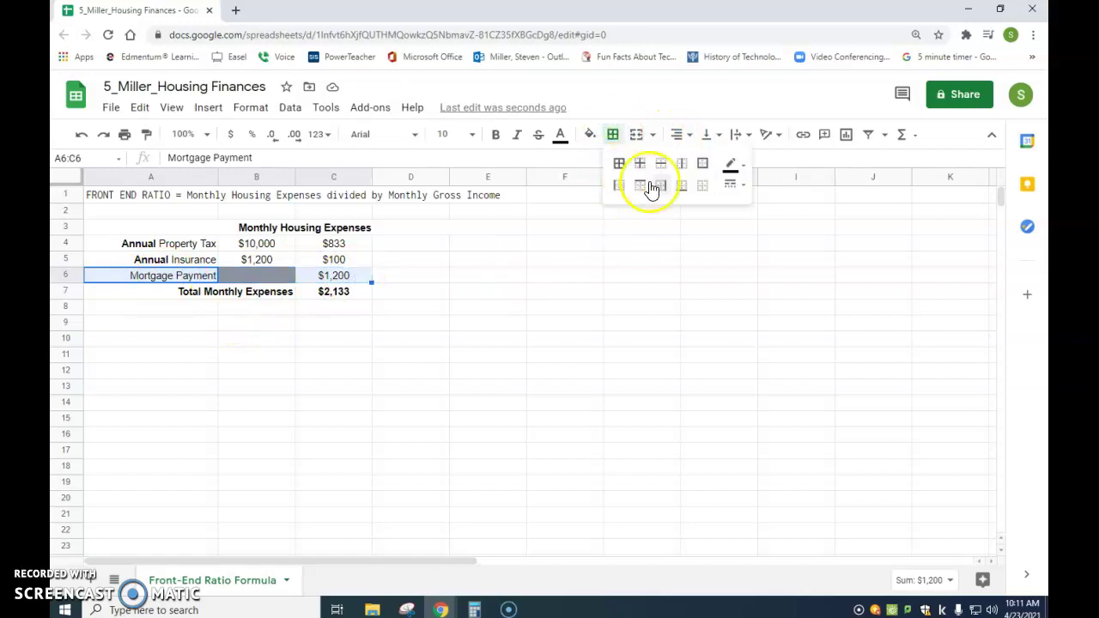
click(683, 185)
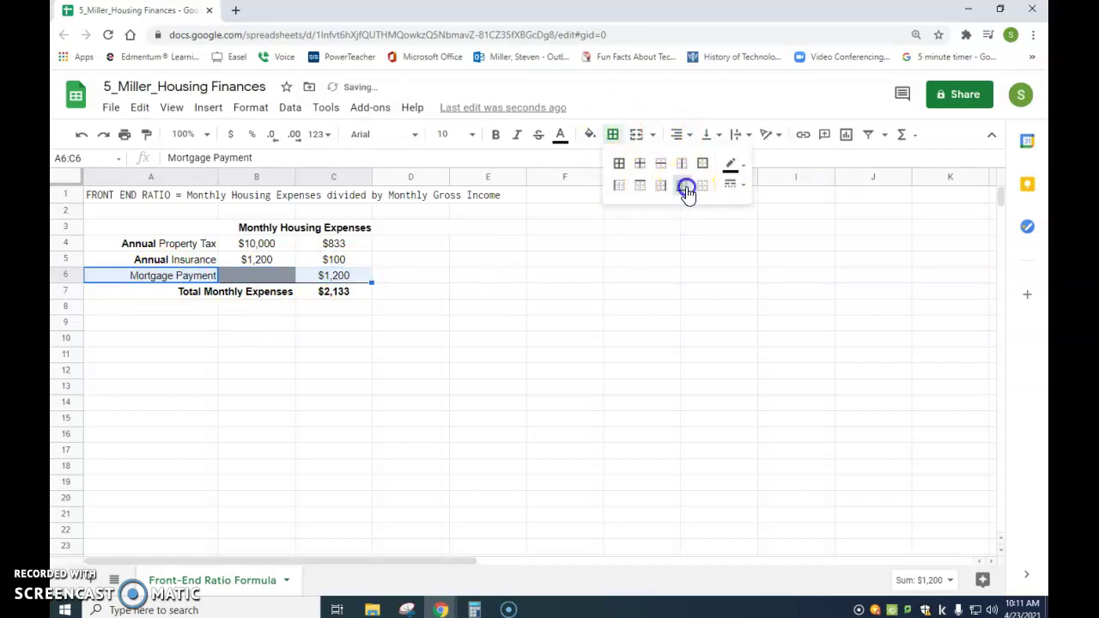
click(521, 256)
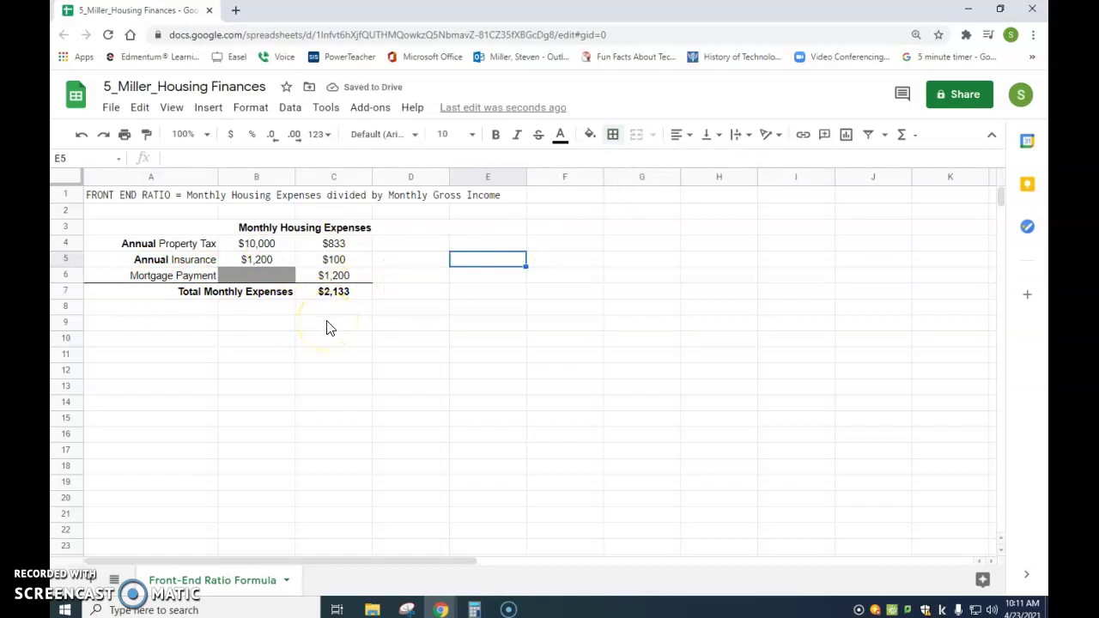
Unmerge the Monthly Housing Expenses header from A3:E3 and merge it across A3:C3.
click(254, 228)
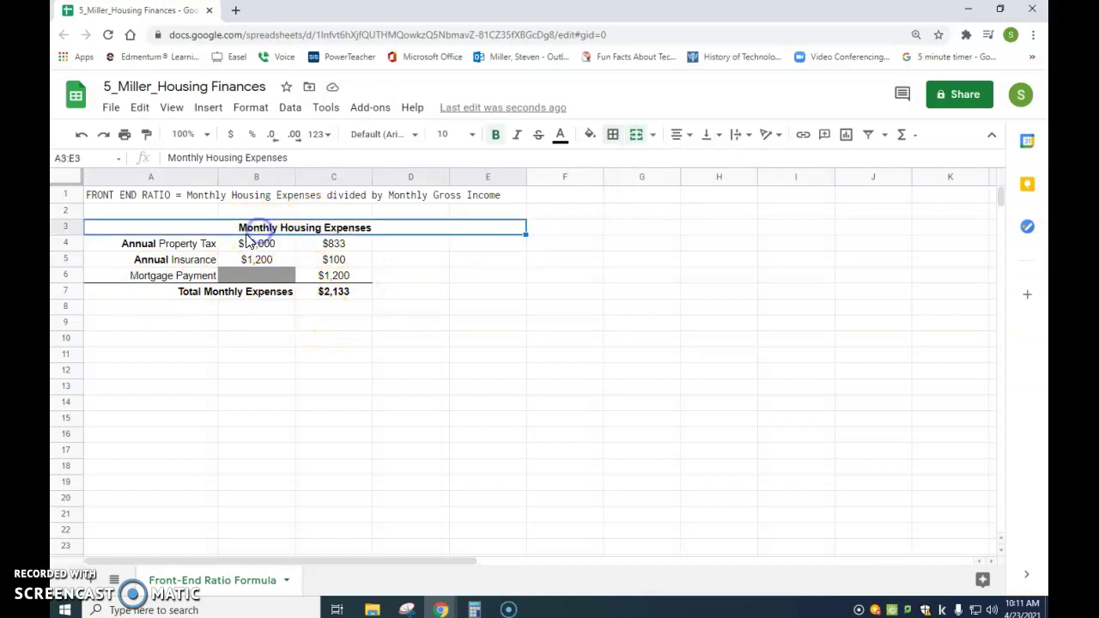
click(643, 142)
click(483, 324)
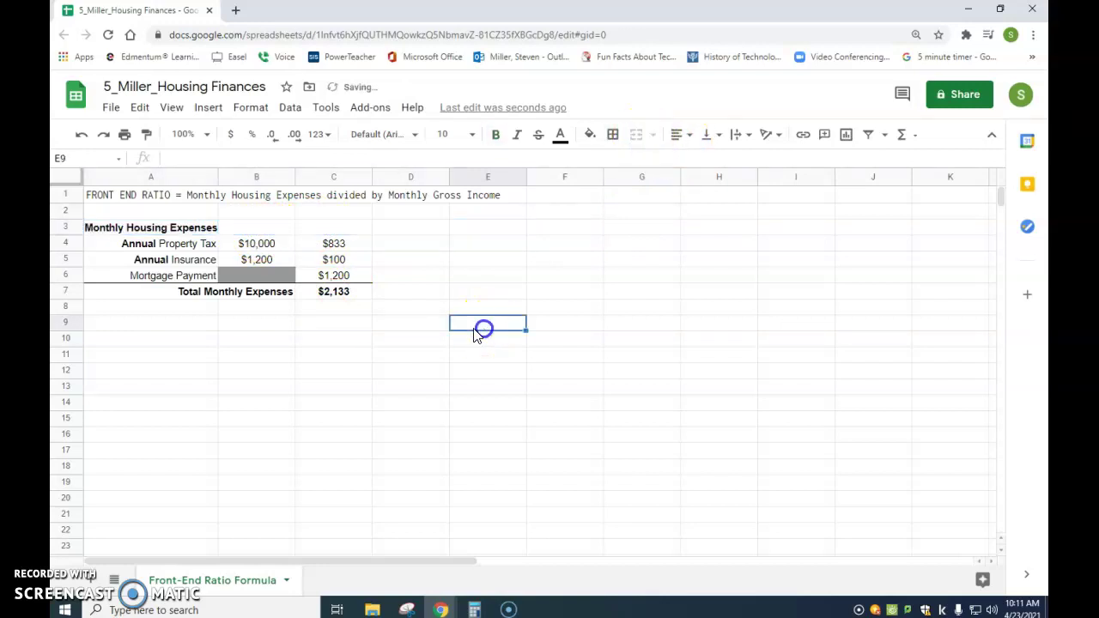
drag(180, 228, 322, 228)
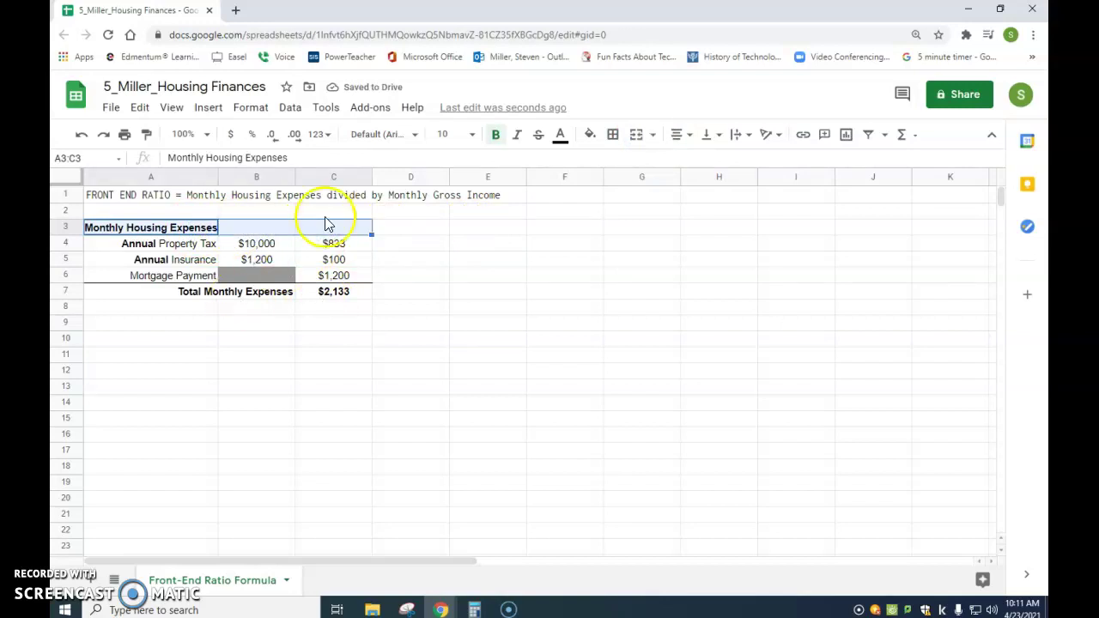
click(636, 134)
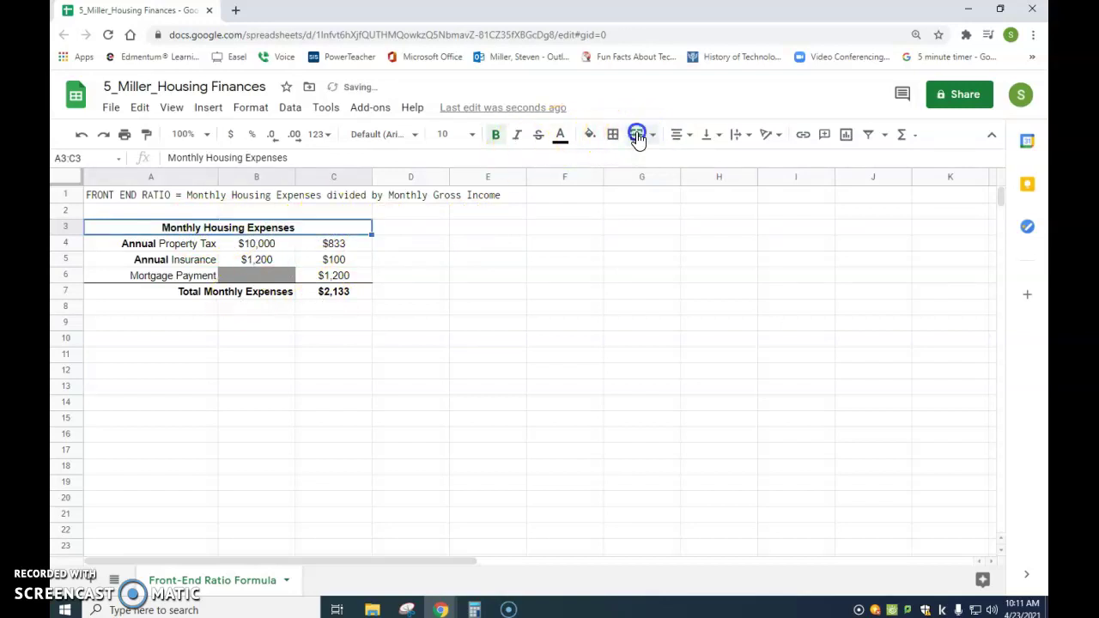
click(336, 325)
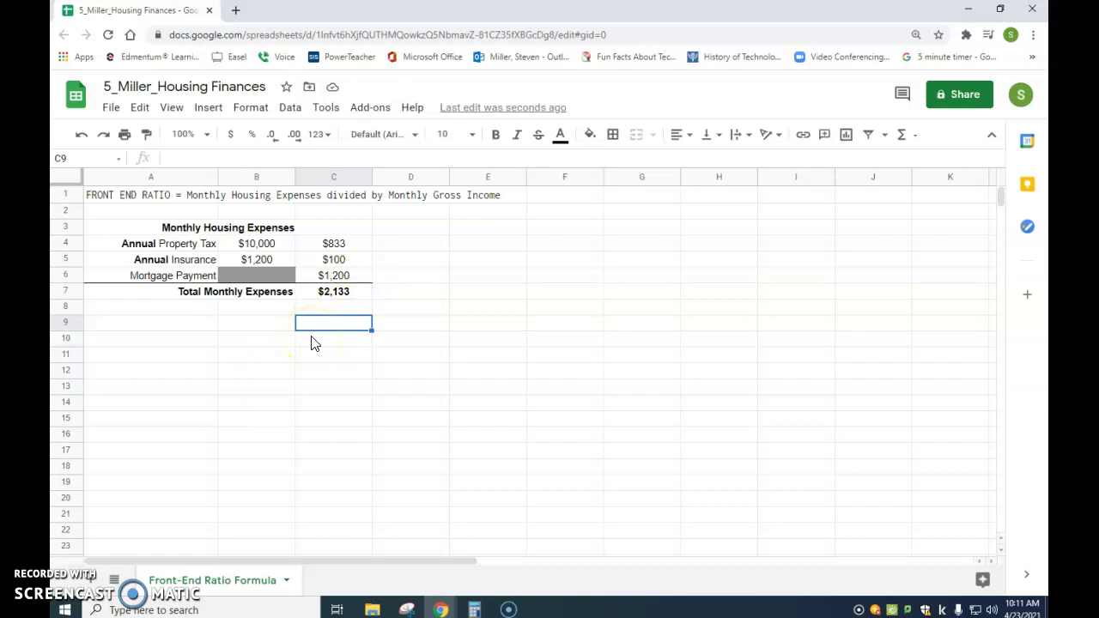
Copy the merged header into row 10 and rename it 'Monthly Gross Income'.
click(254, 227)
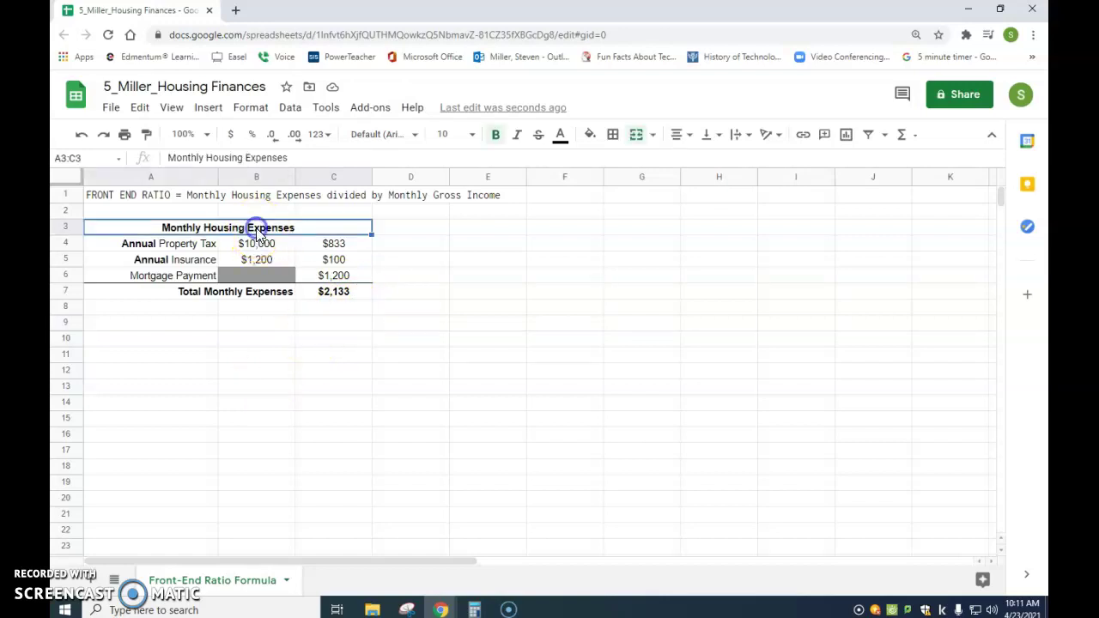
key(ctrl+c)
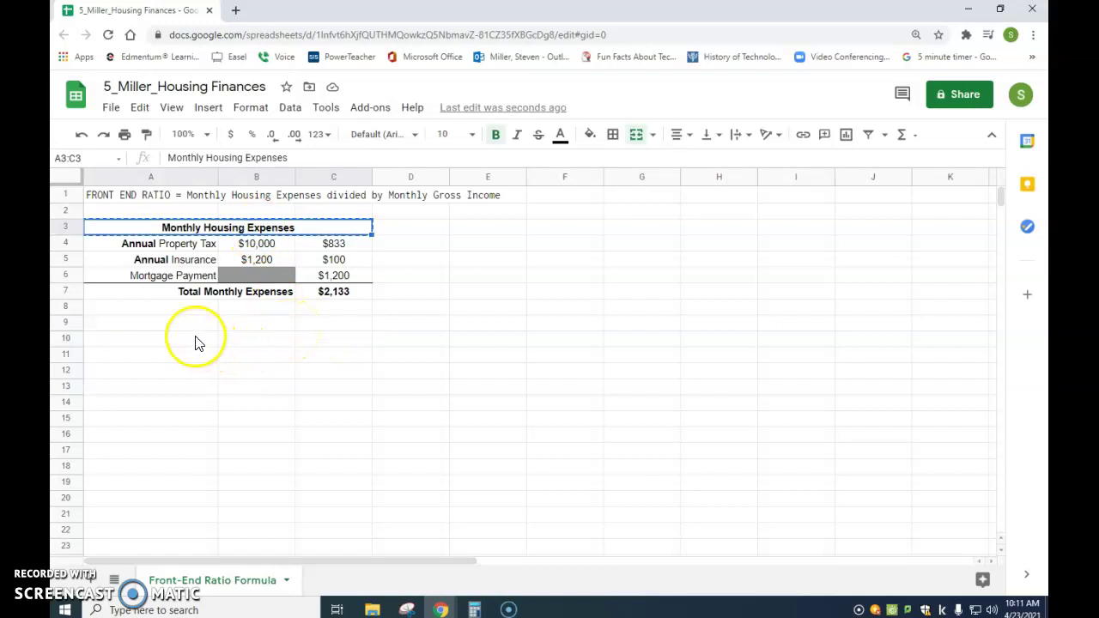
click(196, 341)
key(ctrl+v)
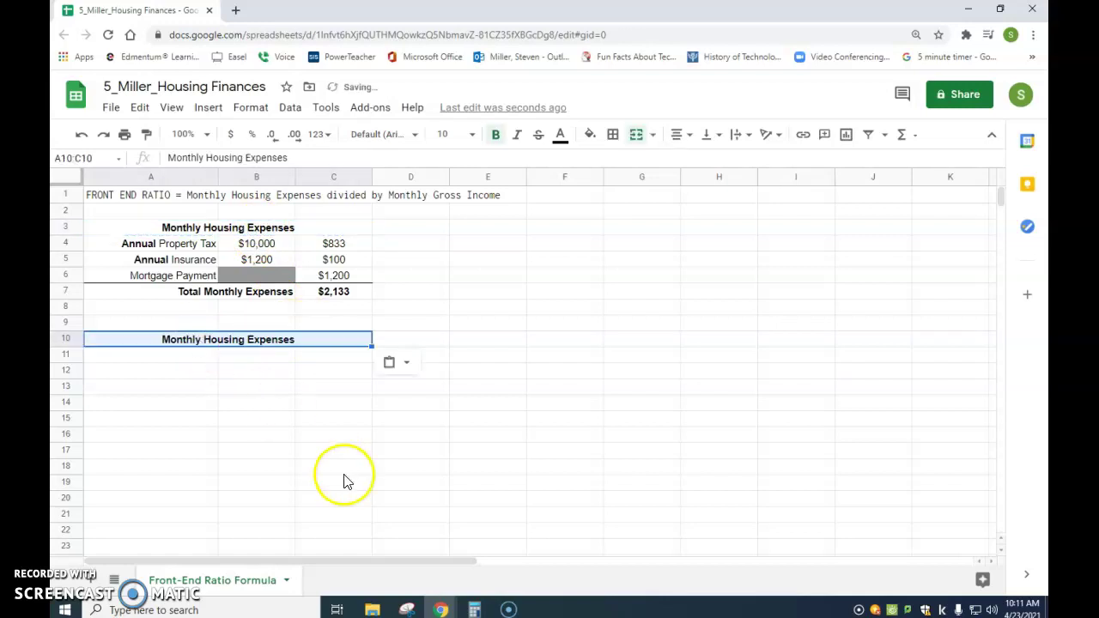
click(216, 158)
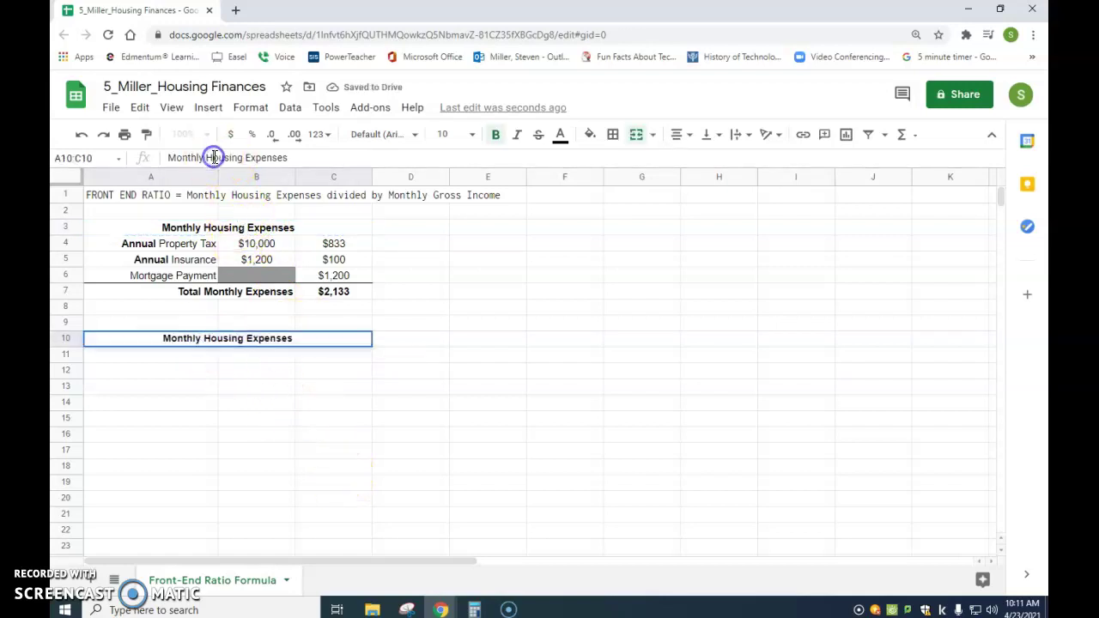
text(Gross)
key(Delete)
key(Delete)
key(Delete)
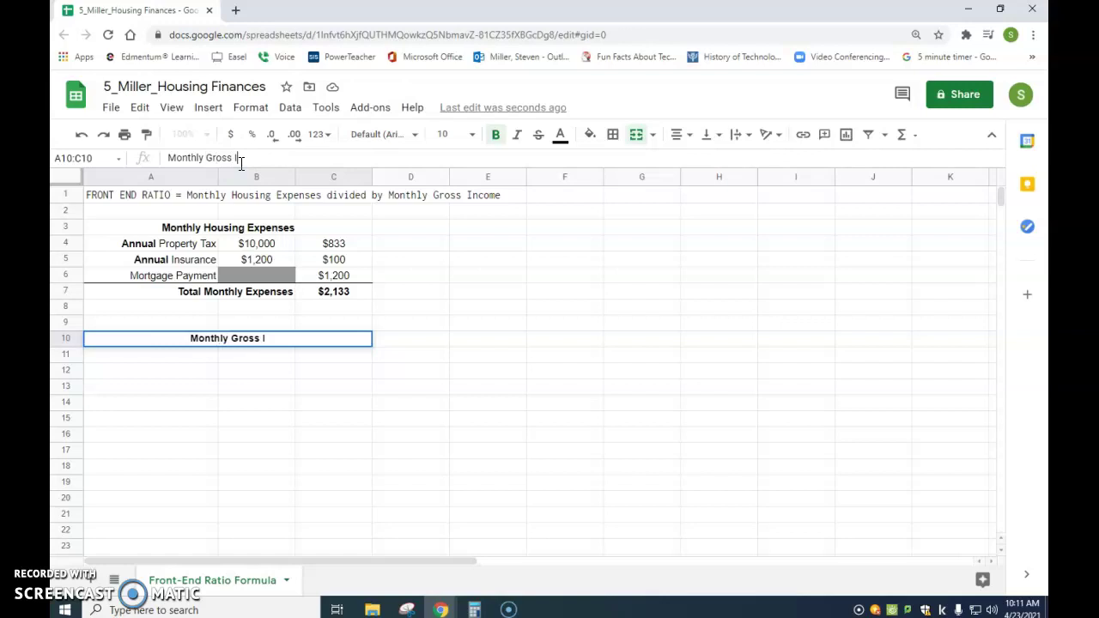
key(Return)
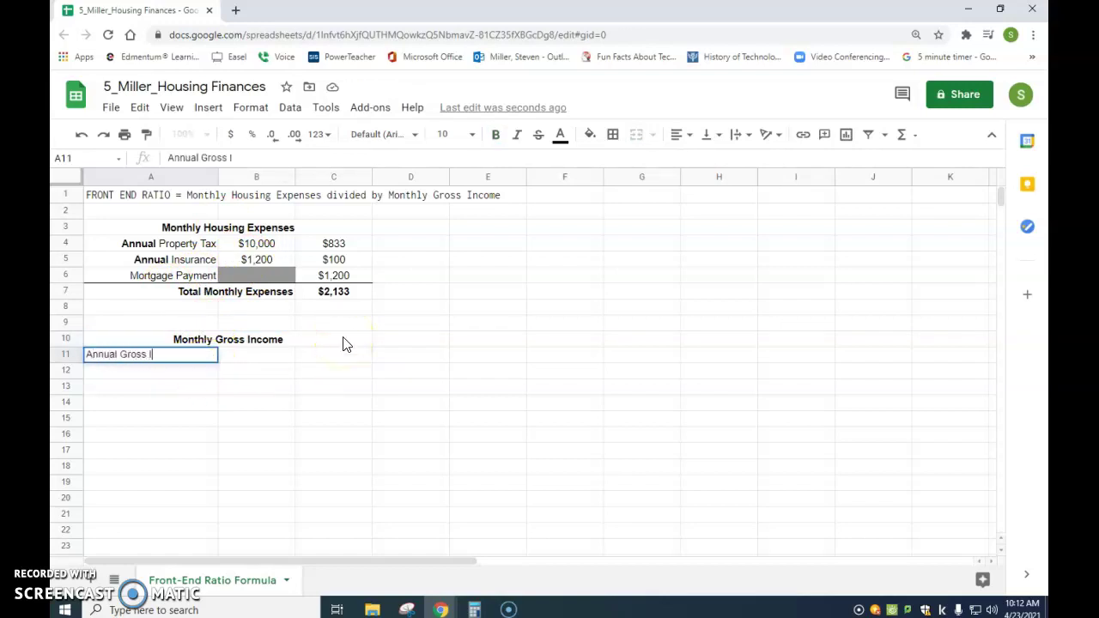
Enter 'Annual Gross Income' in A11, right-align it, and bold the word Annual.
key(Return)
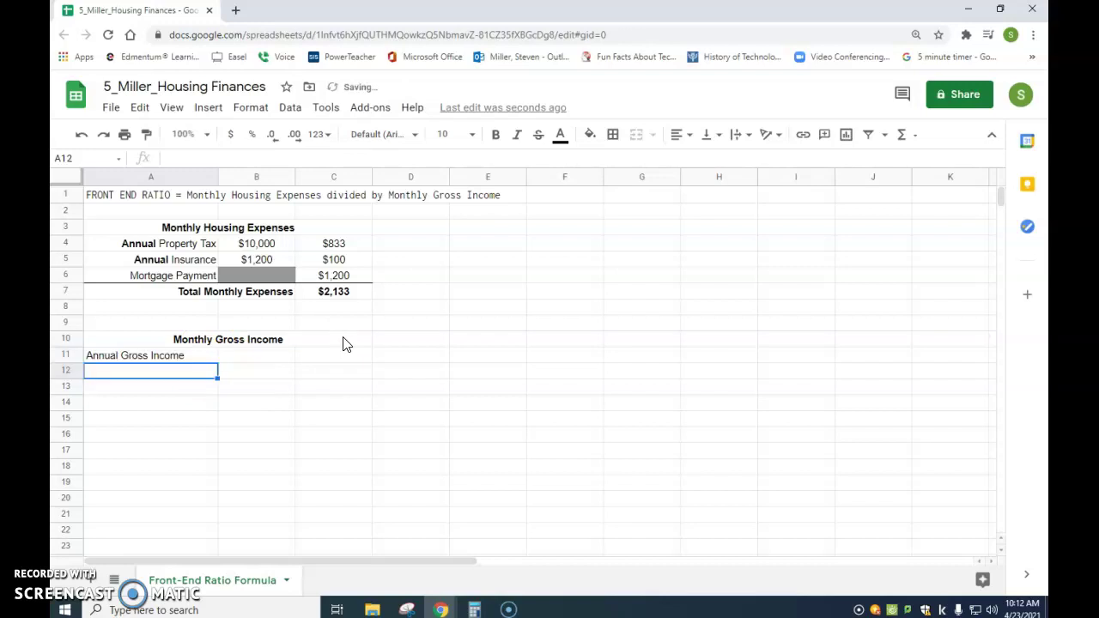
click(189, 360)
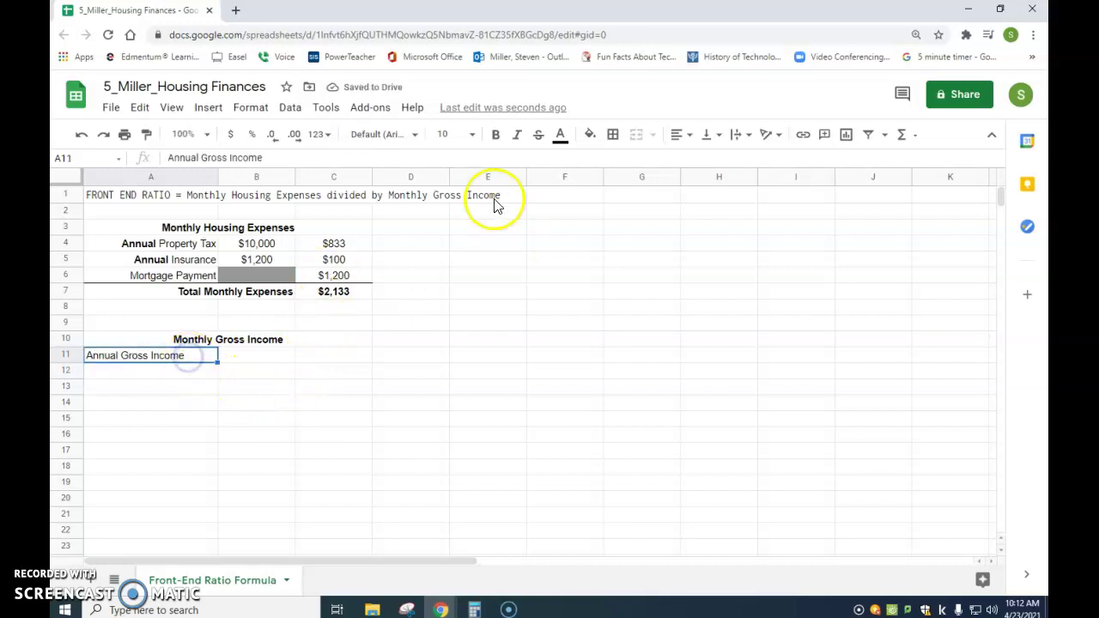
click(681, 135)
click(717, 165)
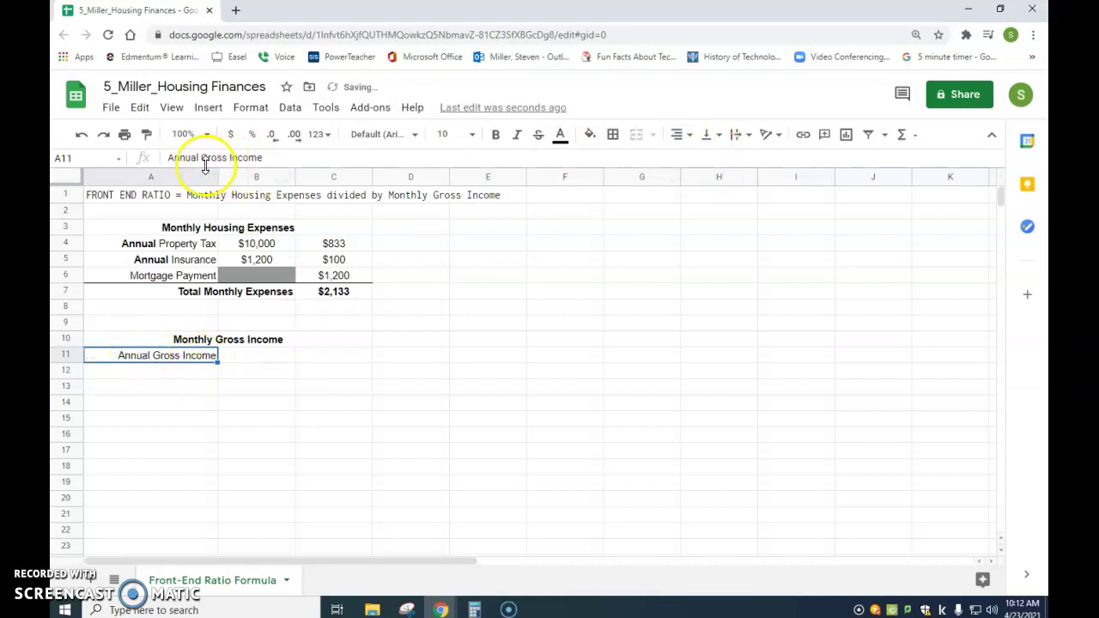
double_click(176, 157)
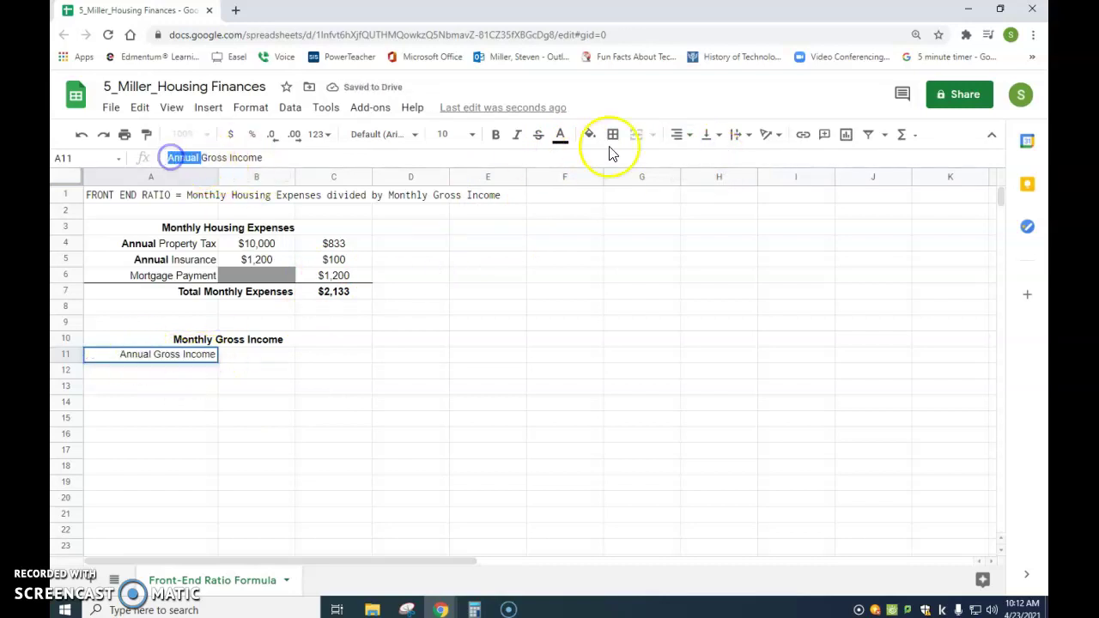
click(500, 136)
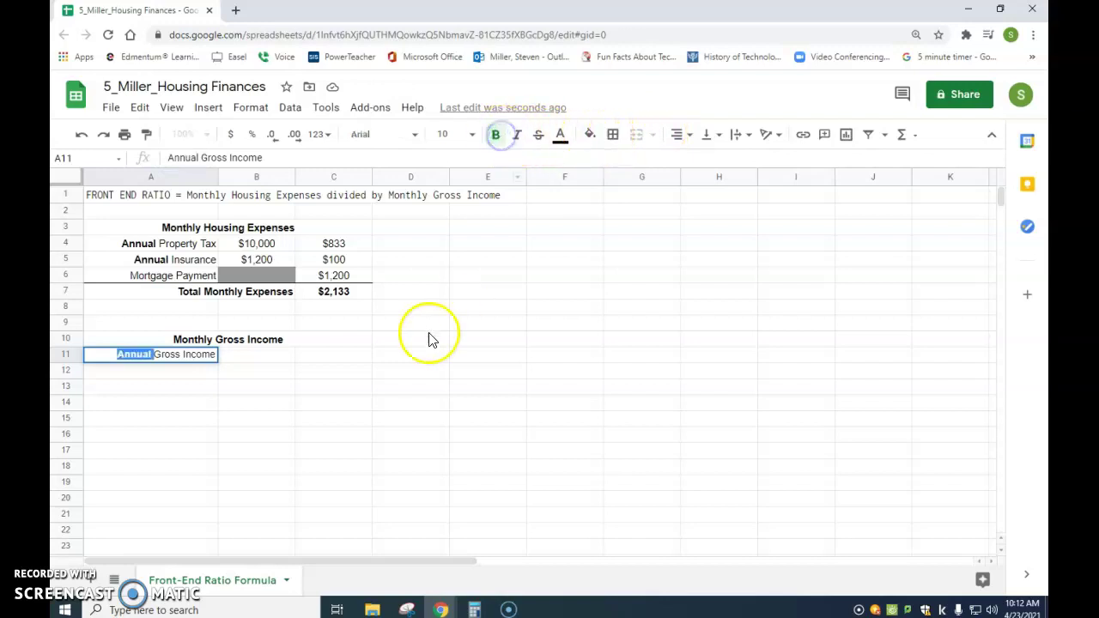